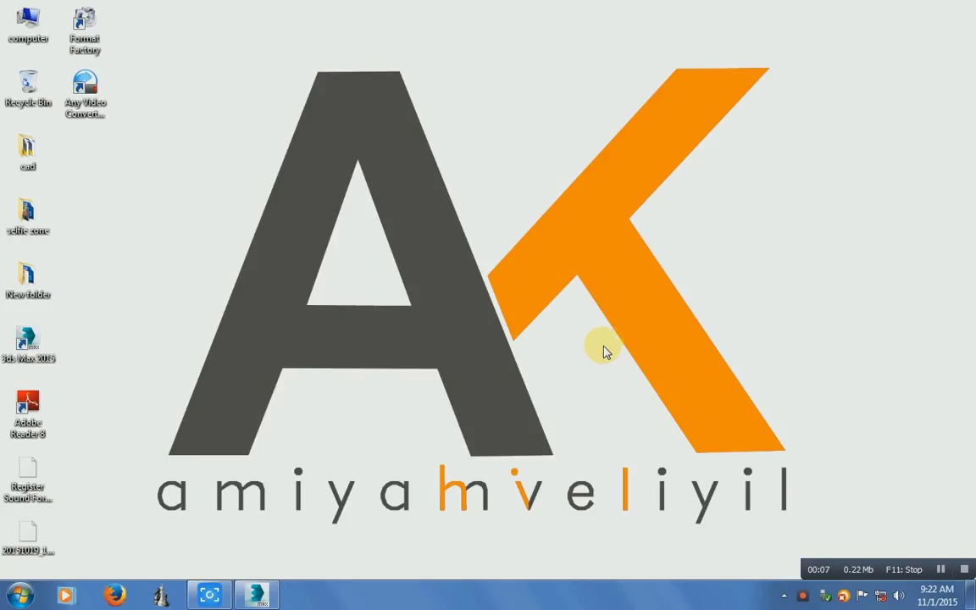
Maximize the viewport in Top view and drag out a teapot at the scene centre.
{"action": "left_click", "coordinate": [261, 603]}
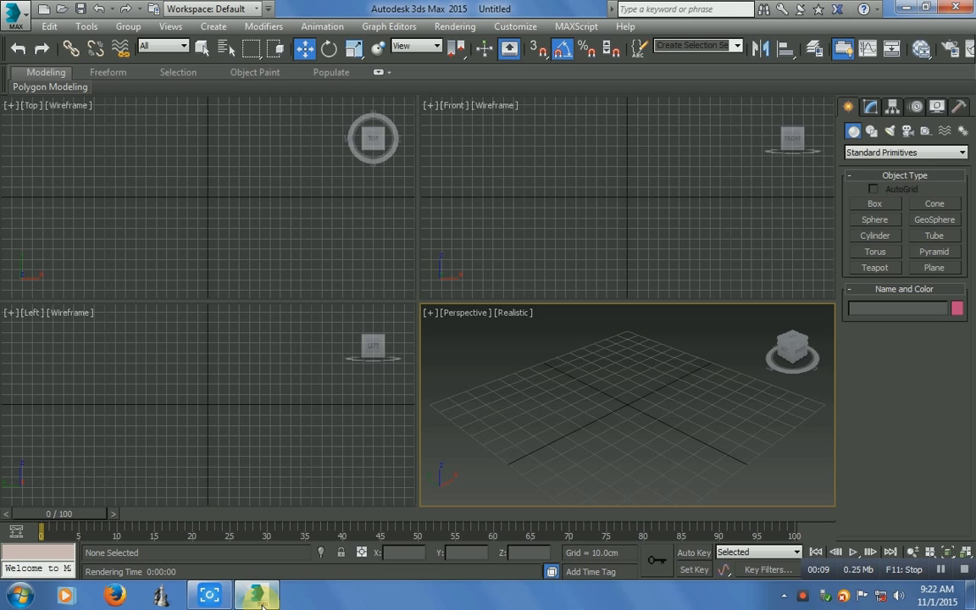
{"action": "left_click", "coordinate": [697, 430]}
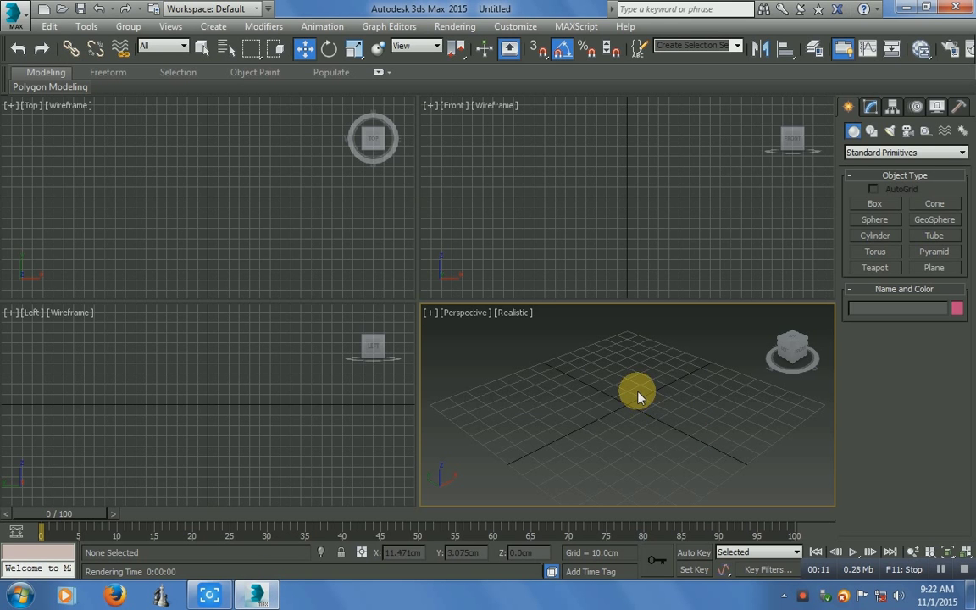
{"action": "key", "text": "alt+w"}
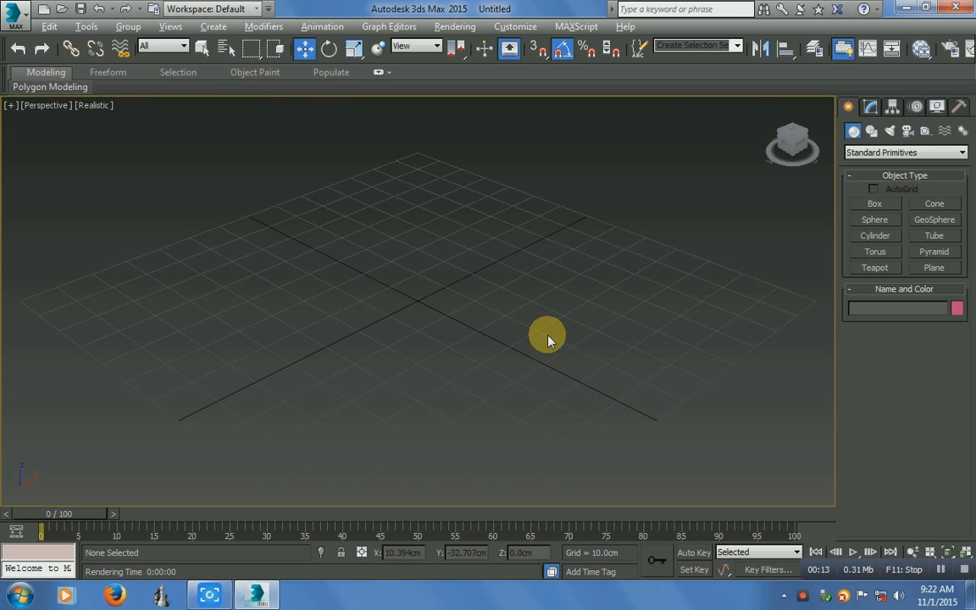
{"action": "key", "text": "t"}
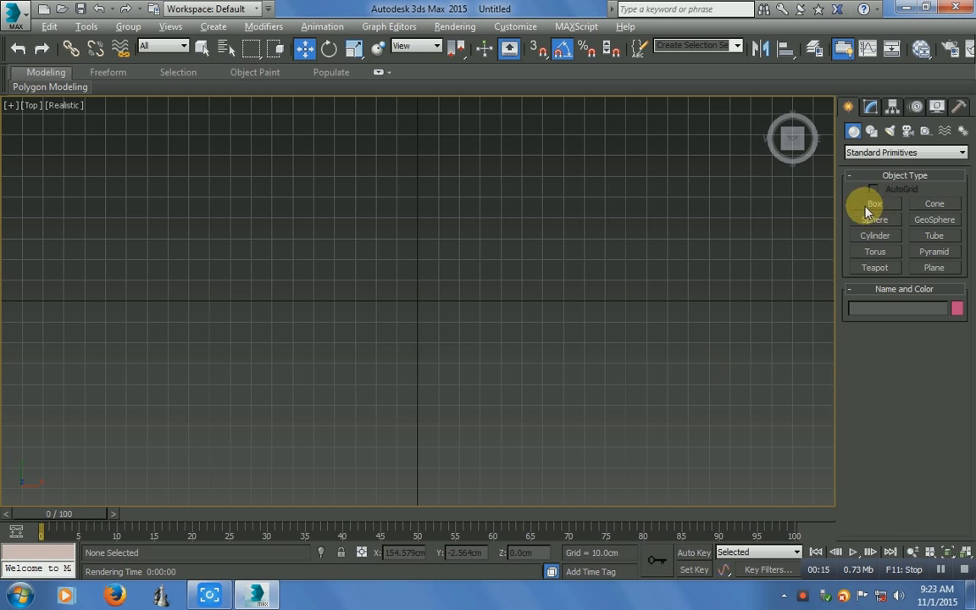
{"action": "left_click", "coordinate": [879, 270]}
{"action": "left_click_drag", "start_coordinate": [380, 277], "coordinate": [420, 318]}
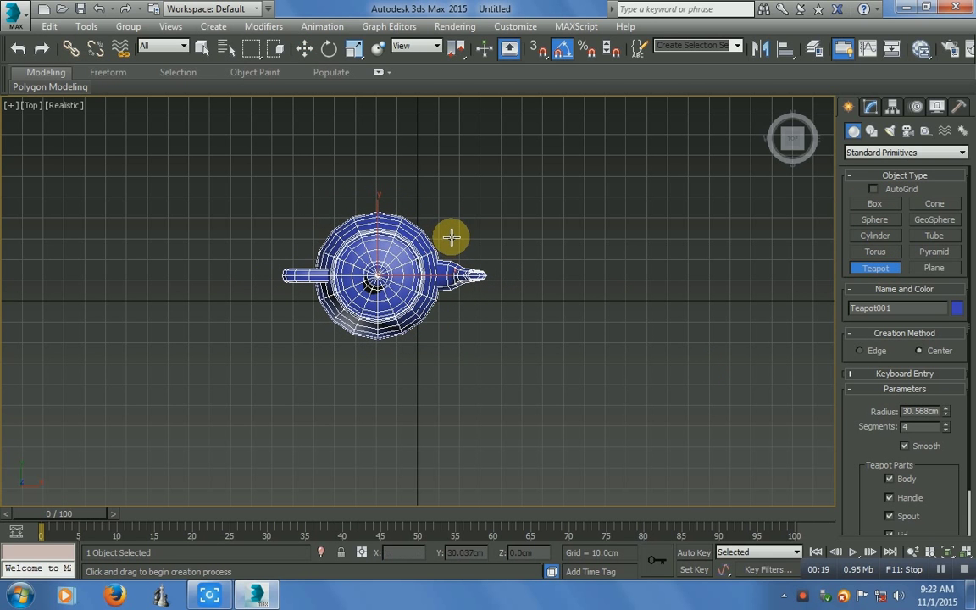
{"action": "key", "text": "w"}
Change the teapot's object colour to a lighter blue.
{"action": "left_click", "coordinate": [957, 308]}
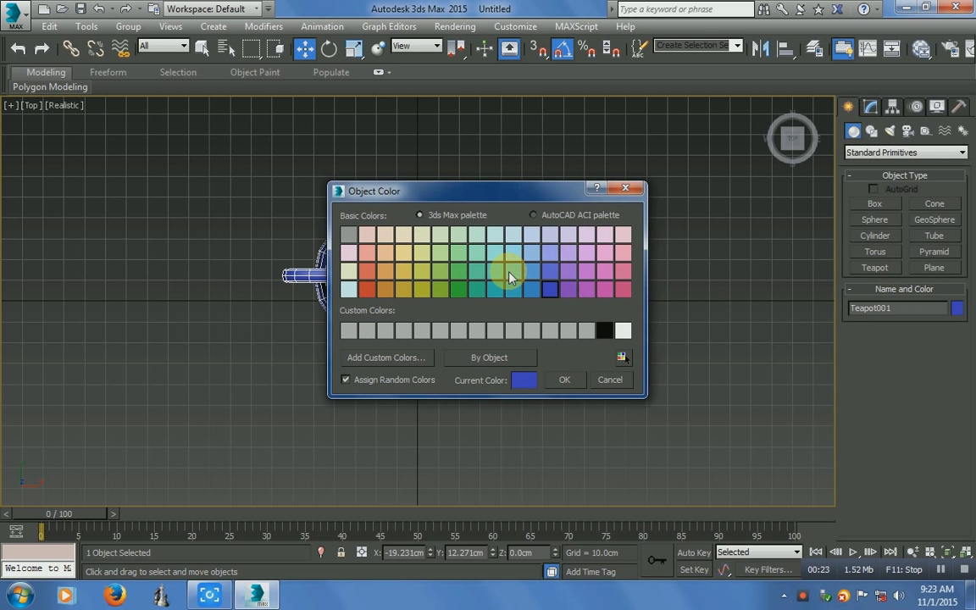
{"action": "left_click", "coordinate": [530, 291]}
{"action": "left_click", "coordinate": [564, 380]}
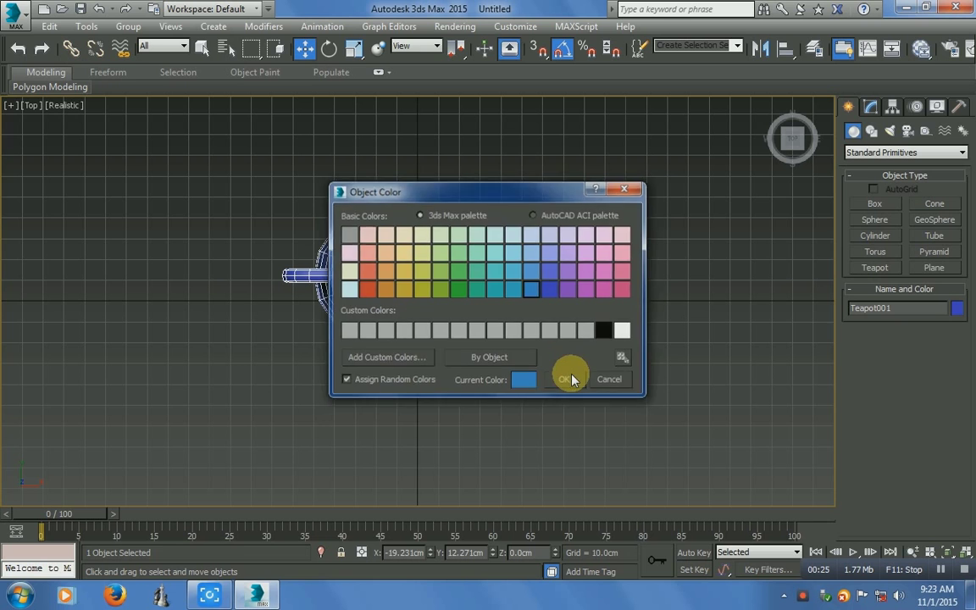
Create a VRayPlane beside the teapot from the VRay geometry category.
{"action": "left_click", "coordinate": [806, 249]}
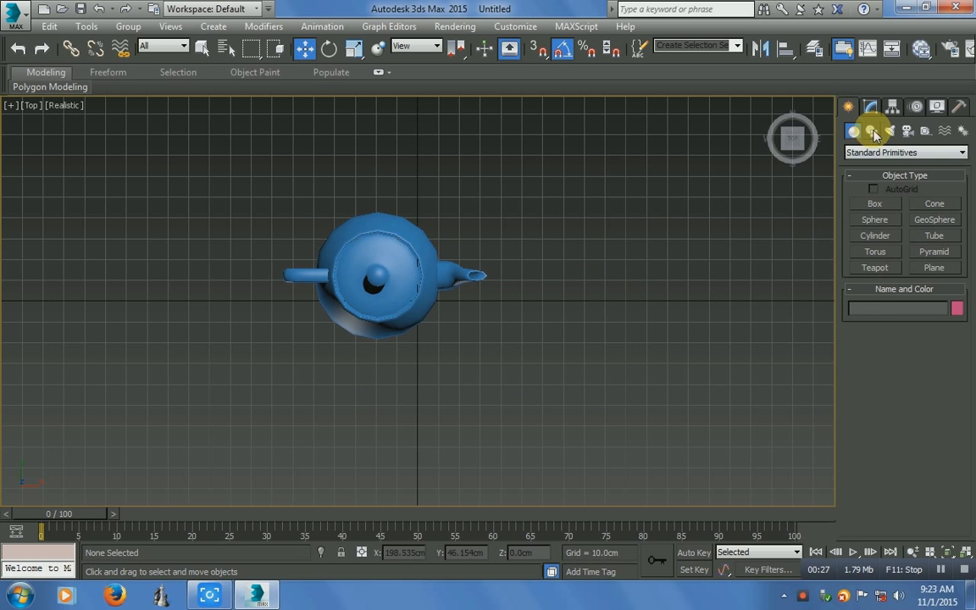
{"action": "left_click", "coordinate": [868, 154]}
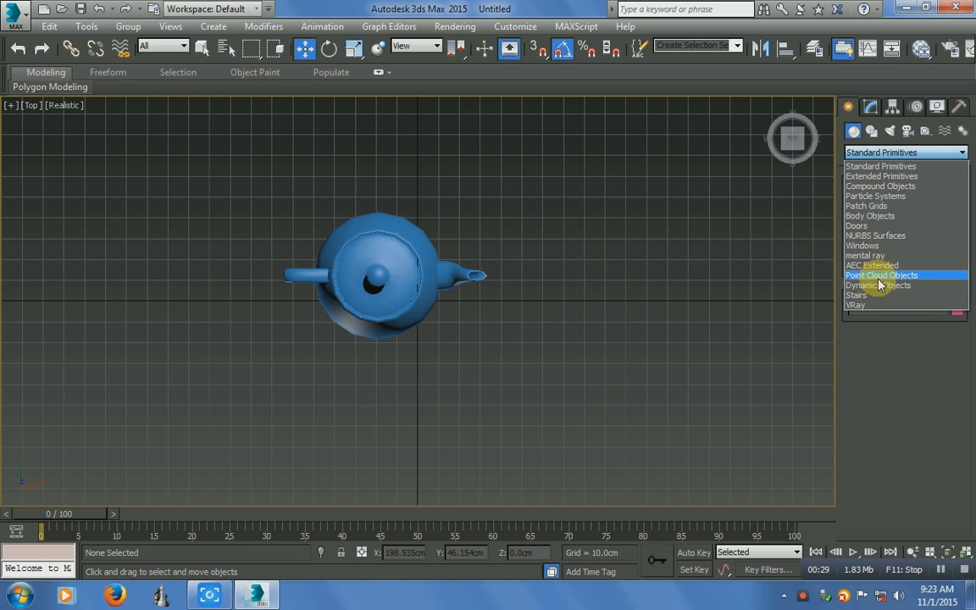
{"action": "left_click", "coordinate": [861, 300]}
{"action": "left_click", "coordinate": [873, 154]}
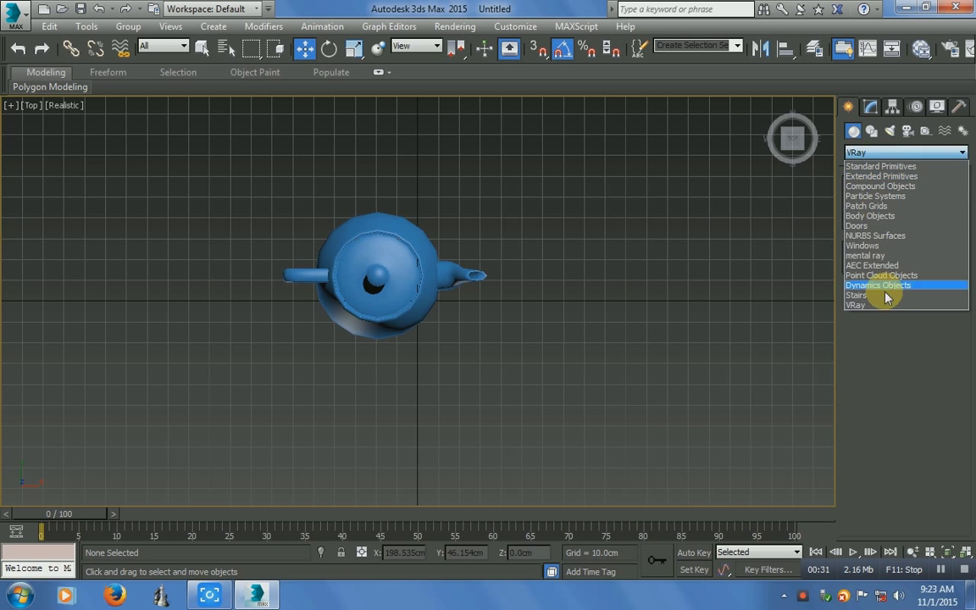
{"action": "left_click", "coordinate": [879, 310]}
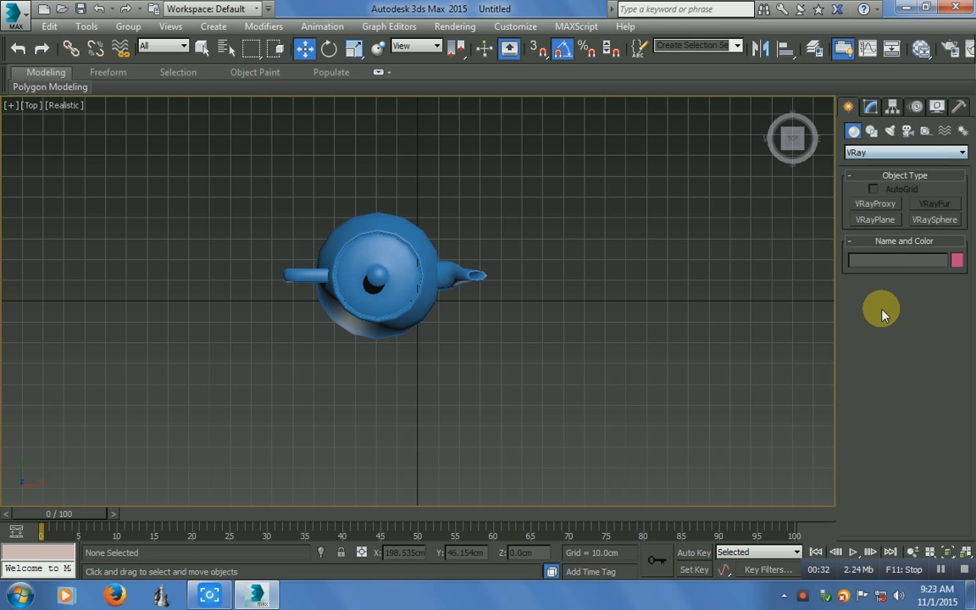
{"action": "left_click", "coordinate": [877, 220]}
{"action": "left_click", "coordinate": [463, 332]}
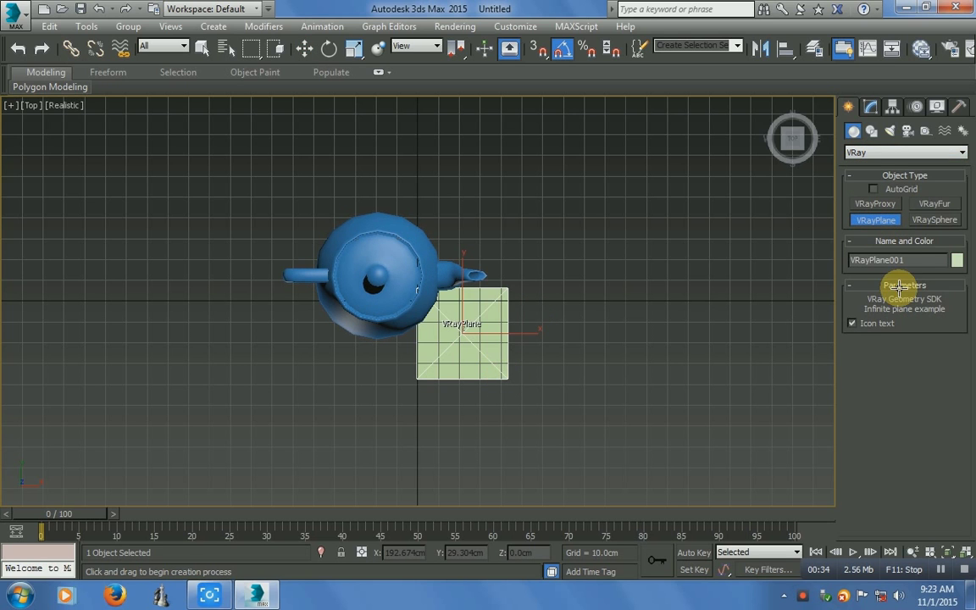
Set the VRayPlane's object colour to grey.
{"action": "left_click", "coordinate": [956, 261]}
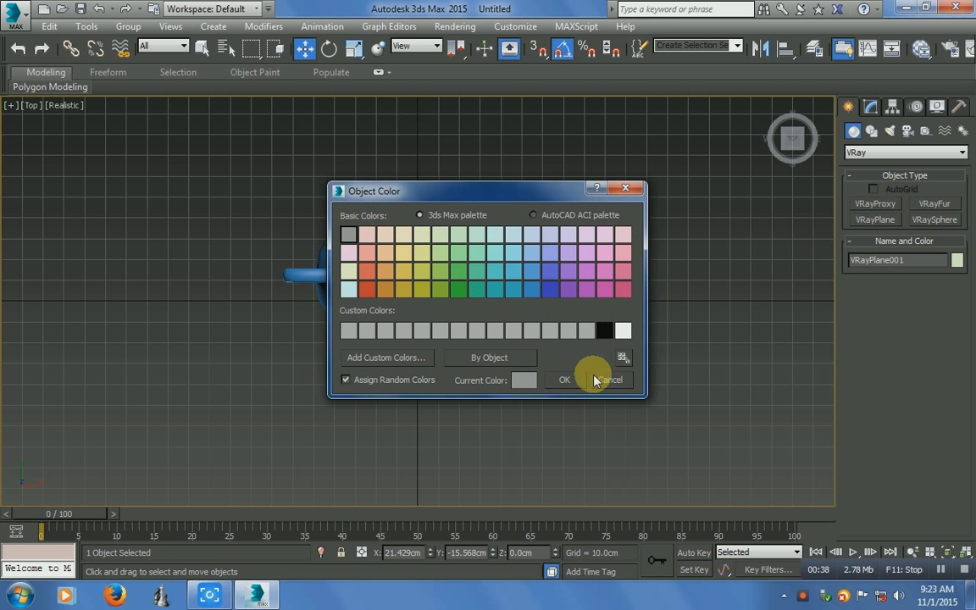
{"action": "double_click", "coordinate": [622, 288]}
{"action": "left_click", "coordinate": [557, 296]}
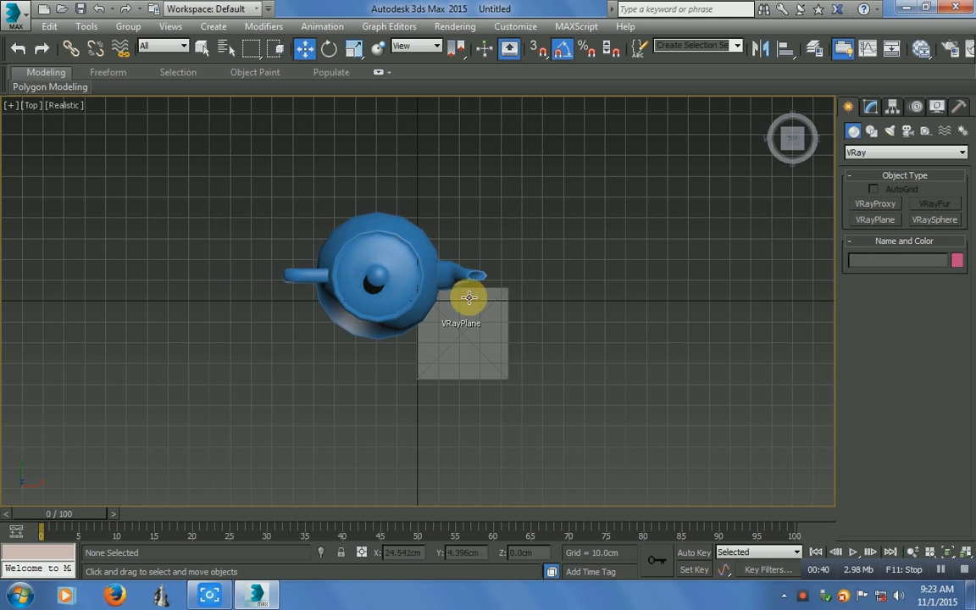
Hide the grid, show the safe frame, and orbit and zoom to a low angle on the teapot.
{"action": "middle_click_drag", "start_coordinate": [582, 325], "coordinate": [593, 220], "text": "alt"}
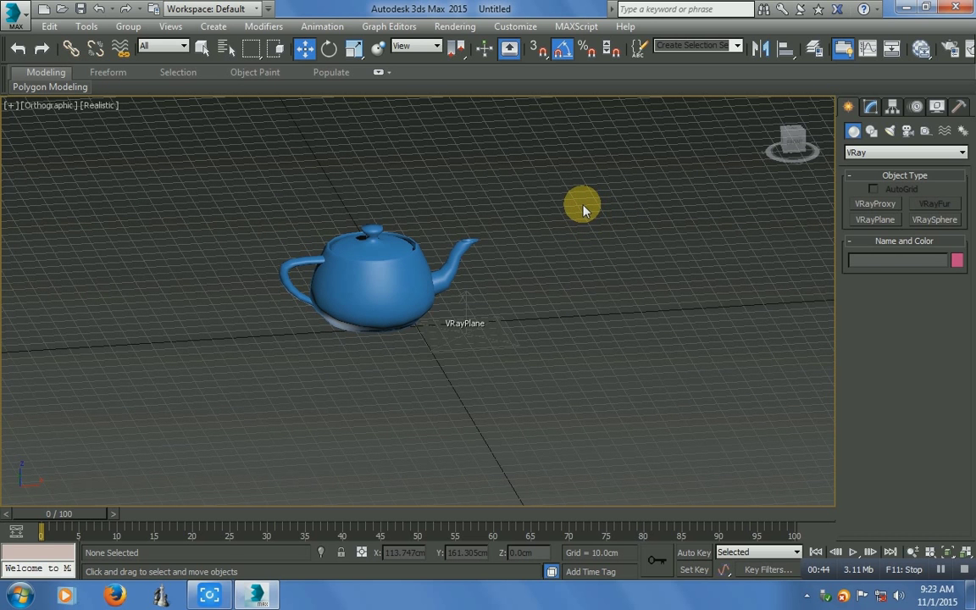
{"action": "key", "text": "g"}
{"action": "middle_click_drag", "start_coordinate": [595, 381], "coordinate": [556, 356], "text": "alt"}
{"action": "scroll", "coordinate": [556, 355], "scroll_direction": "up", "scroll_amount": 3}
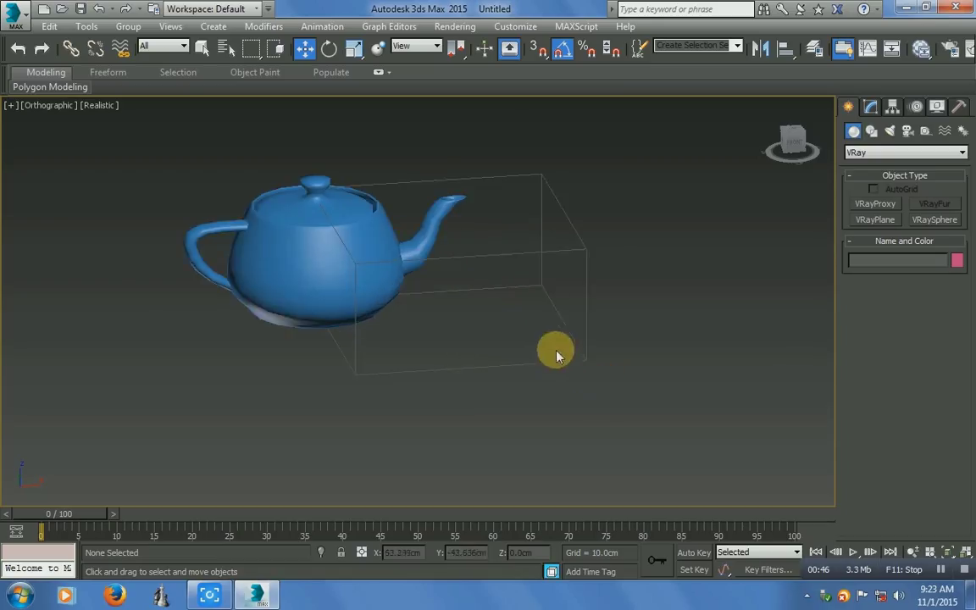
{"action": "scroll", "coordinate": [514, 305], "scroll_direction": "up", "scroll_amount": 2}
{"action": "middle_click_drag", "start_coordinate": [514, 305], "coordinate": [662, 385], "text": "alt"}
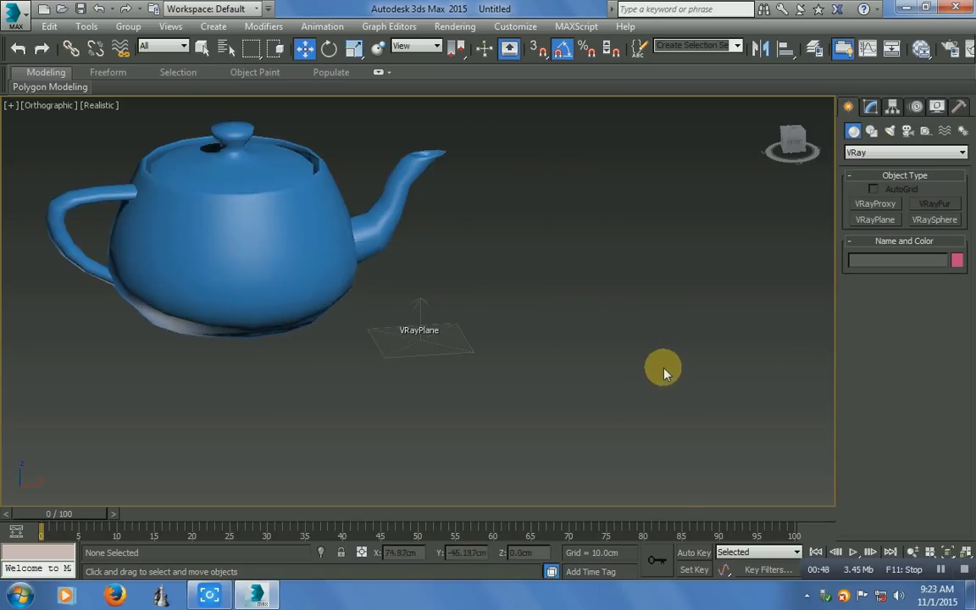
{"action": "key", "text": "shift+f"}
{"action": "middle_click_drag", "start_coordinate": [577, 335], "coordinate": [609, 347]}
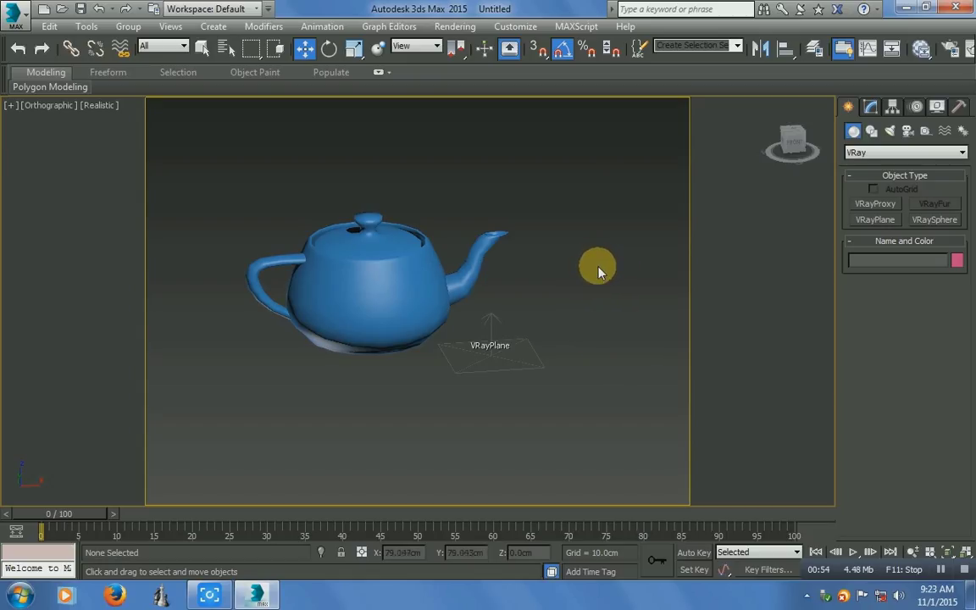
Switch to perspective, create Camera001 from the view, reframe the teapot and render it.
{"action": "key", "text": "p"}
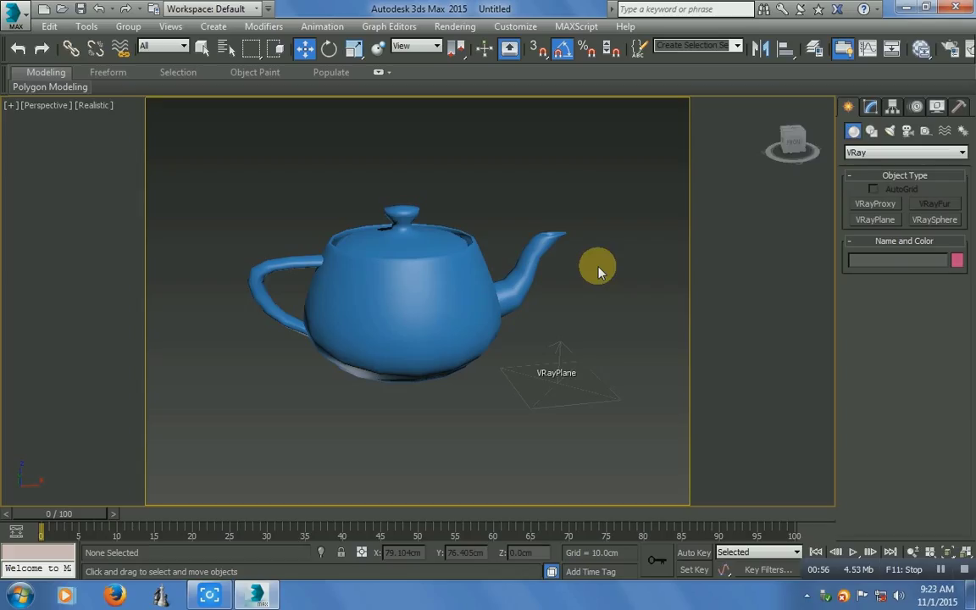
{"action": "key", "text": "ctrl+c"}
{"action": "left_click", "coordinate": [593, 241]}
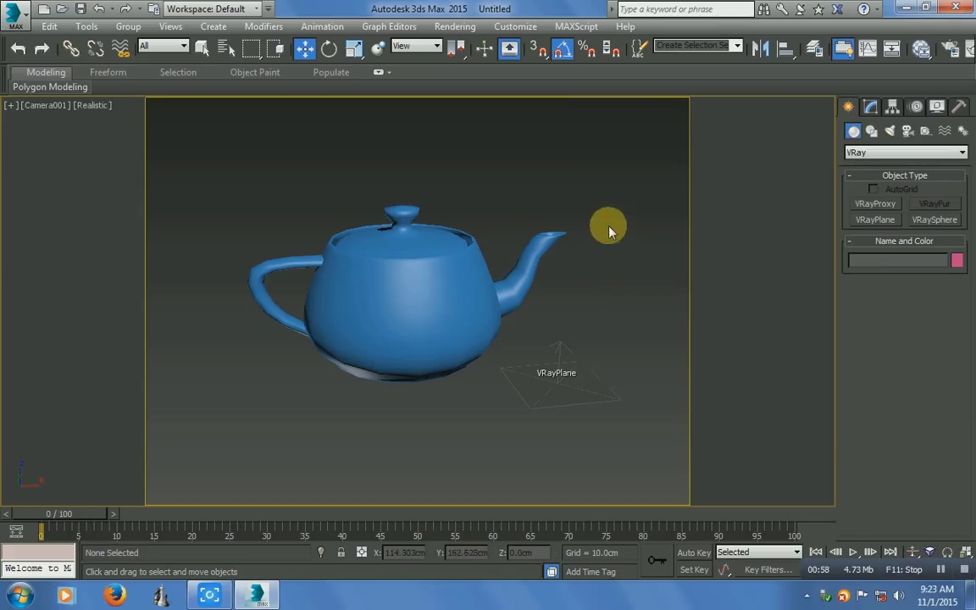
{"action": "middle_click_drag", "start_coordinate": [592, 301], "coordinate": [571, 297]}
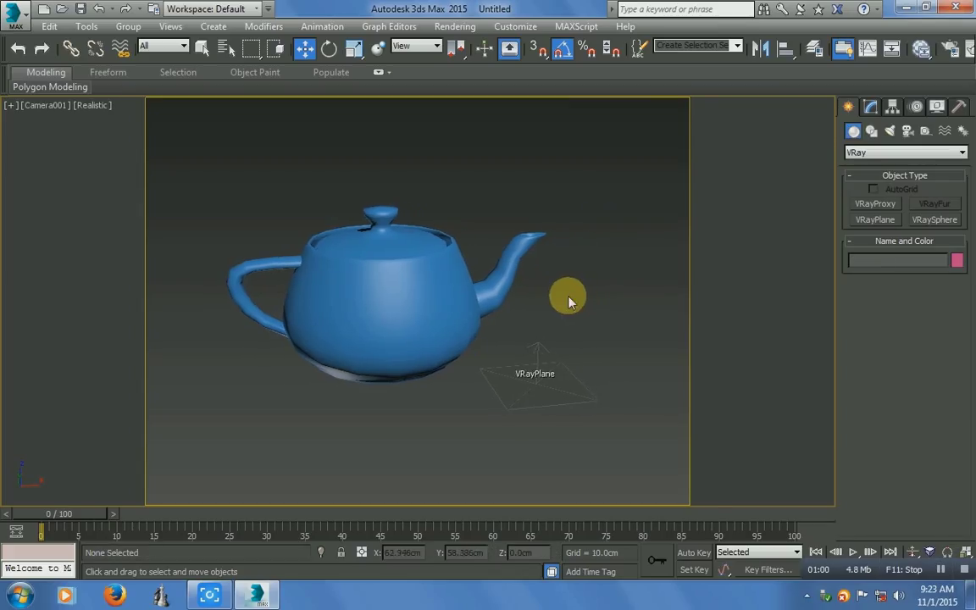
{"action": "key", "text": "shift+q"}
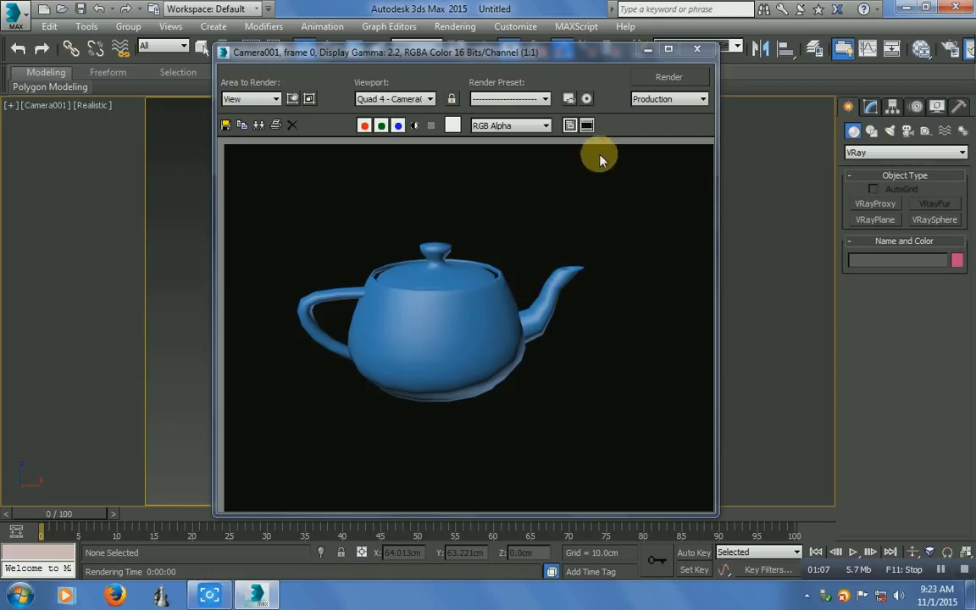
{"action": "left_click", "coordinate": [697, 48]}
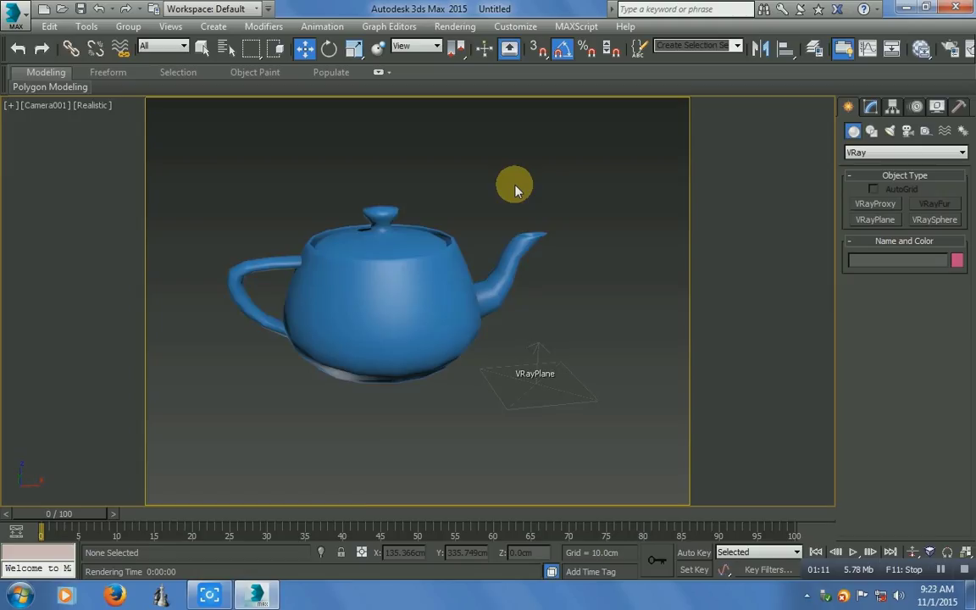
{"action": "key", "text": "t"}
Draw a VRayLight plane light in Top view and move it closer to the teapot.
{"action": "left_click", "coordinate": [890, 131]}
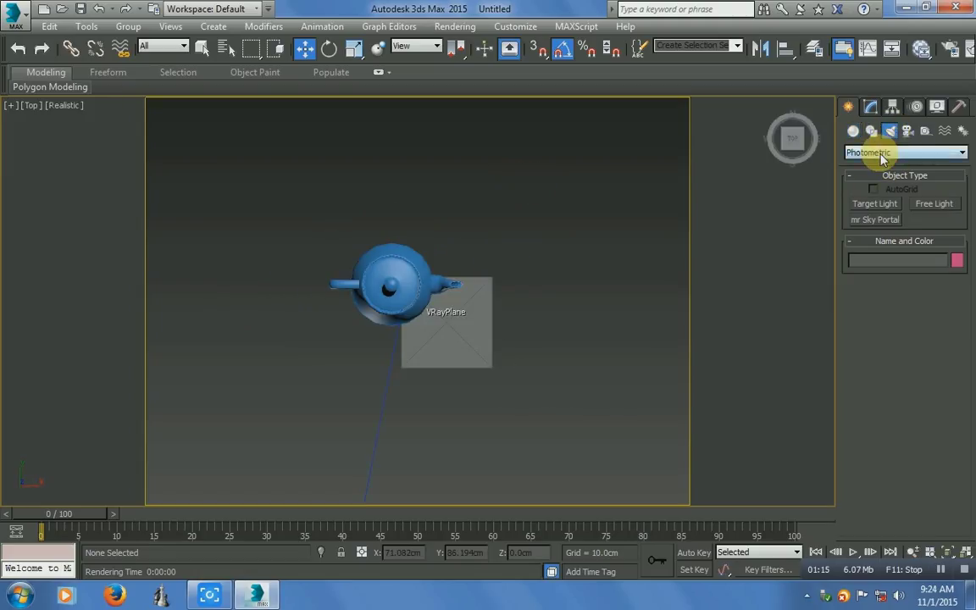
{"action": "left_click", "coordinate": [881, 154]}
{"action": "left_click", "coordinate": [860, 185]}
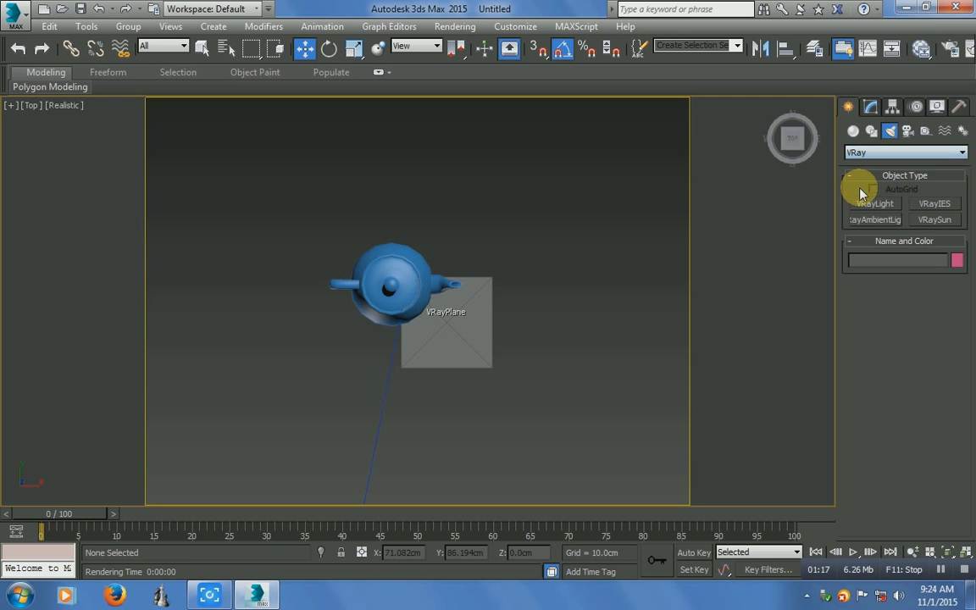
{"action": "left_click", "coordinate": [873, 207]}
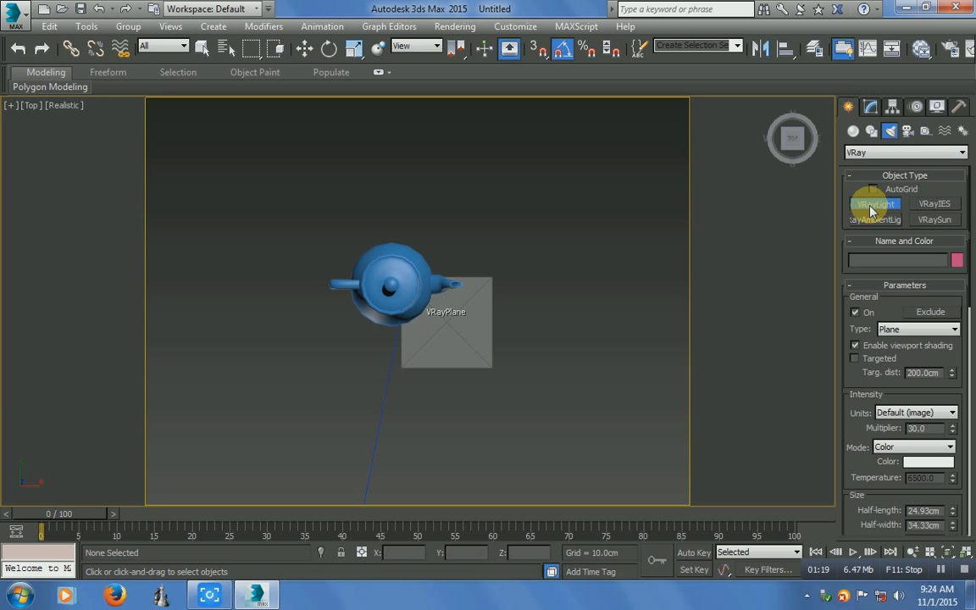
{"action": "left_click_drag", "start_coordinate": [531, 259], "coordinate": [587, 348]}
{"action": "key", "text": "w"}
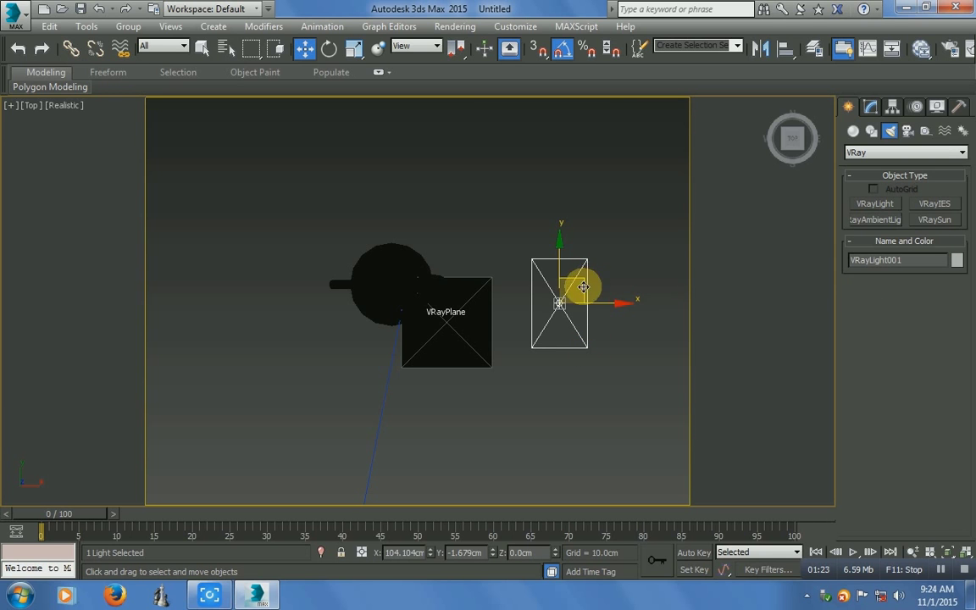
{"action": "left_click_drag", "start_coordinate": [575, 284], "coordinate": [503, 257]}
In the Front view, raise the VRayLight well above the teapot.
{"action": "middle_click_drag", "start_coordinate": [527, 274], "coordinate": [531, 165], "text": "alt"}
{"action": "key", "text": "f"}
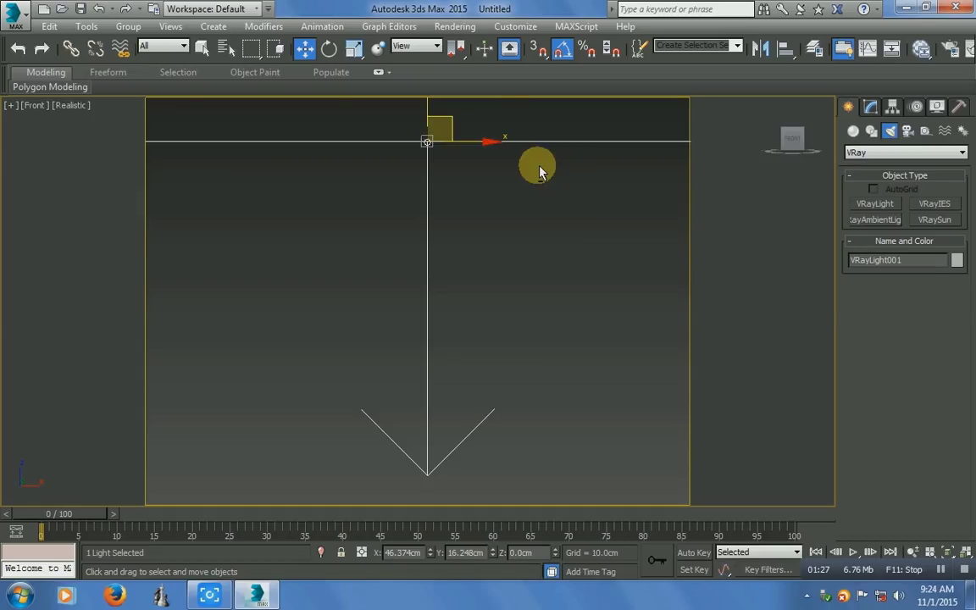
{"action": "scroll", "coordinate": [575, 213], "scroll_direction": "down", "scroll_amount": 5}
{"action": "middle_click_drag", "start_coordinate": [575, 215], "coordinate": [512, 452]}
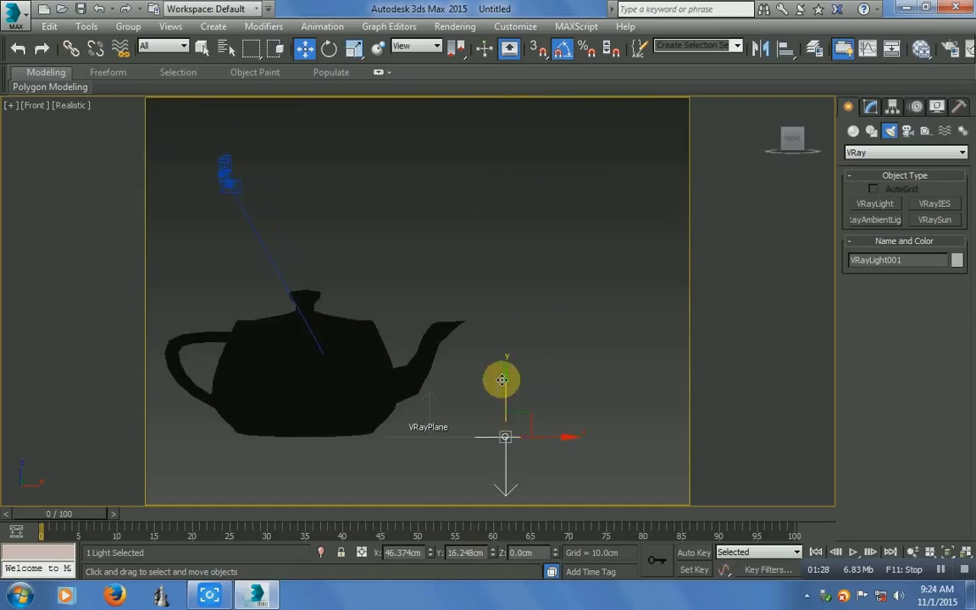
{"action": "left_click_drag", "start_coordinate": [507, 381], "coordinate": [539, 67]}
{"action": "middle_click_drag", "start_coordinate": [559, 218], "coordinate": [584, 309]}
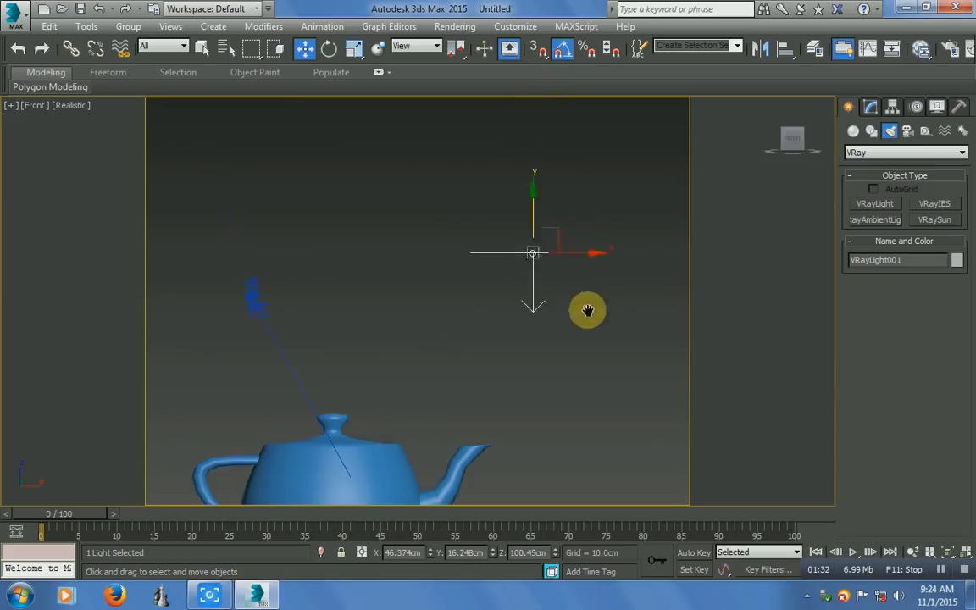
Rotate the light -35° to tilt it toward the teapot, then view through Camera001.
{"action": "key", "text": "e"}
{"action": "left_click_drag", "start_coordinate": [561, 213], "coordinate": [596, 222]}
{"action": "scroll", "coordinate": [601, 246], "scroll_direction": "down", "scroll_amount": 4}
{"action": "key", "text": "w"}
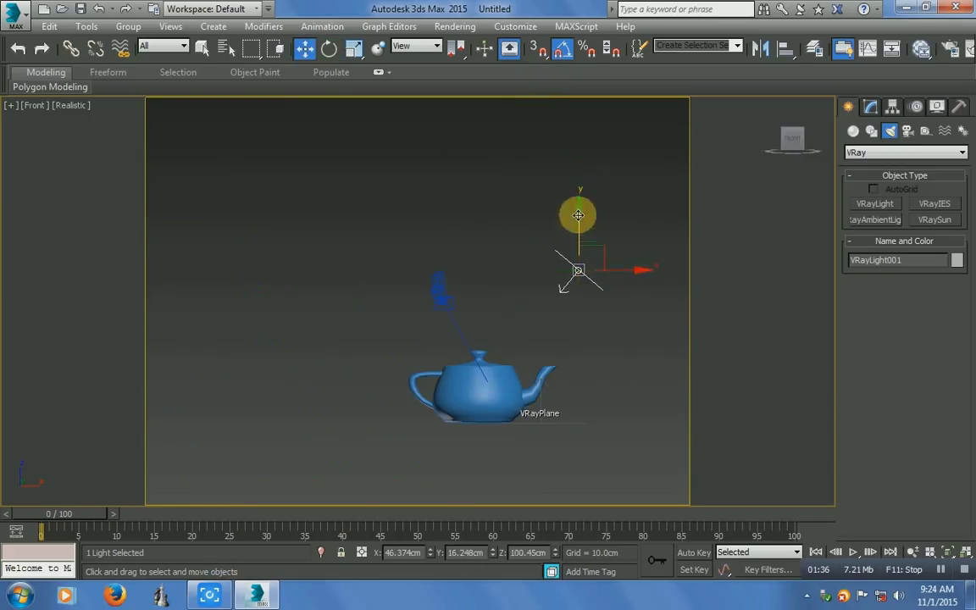
{"action": "left_click", "coordinate": [597, 353]}
{"action": "middle_click_drag", "start_coordinate": [597, 353], "coordinate": [442, 263], "text": "alt"}
{"action": "key", "text": "c"}
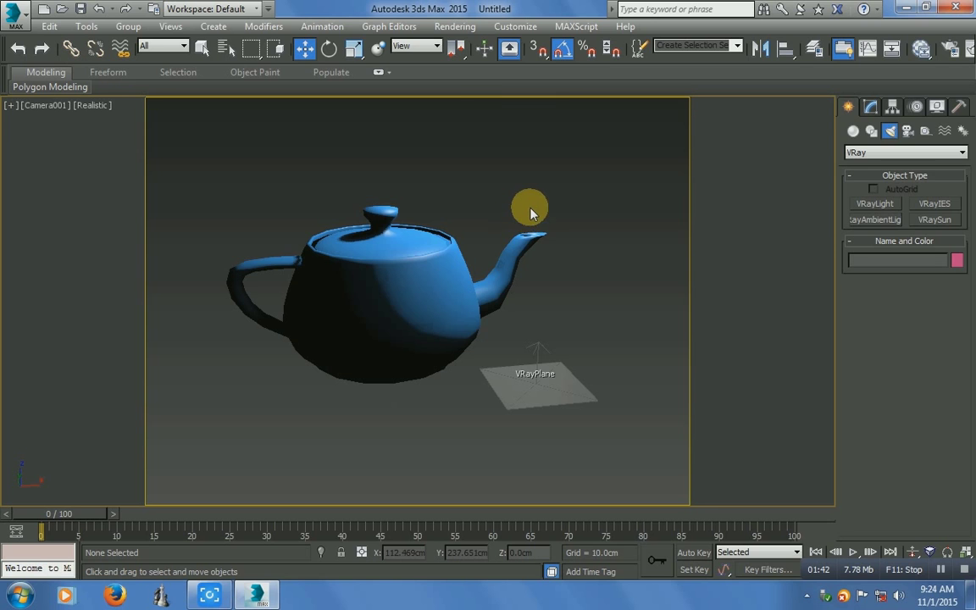
{"action": "key", "text": "shift+q"}
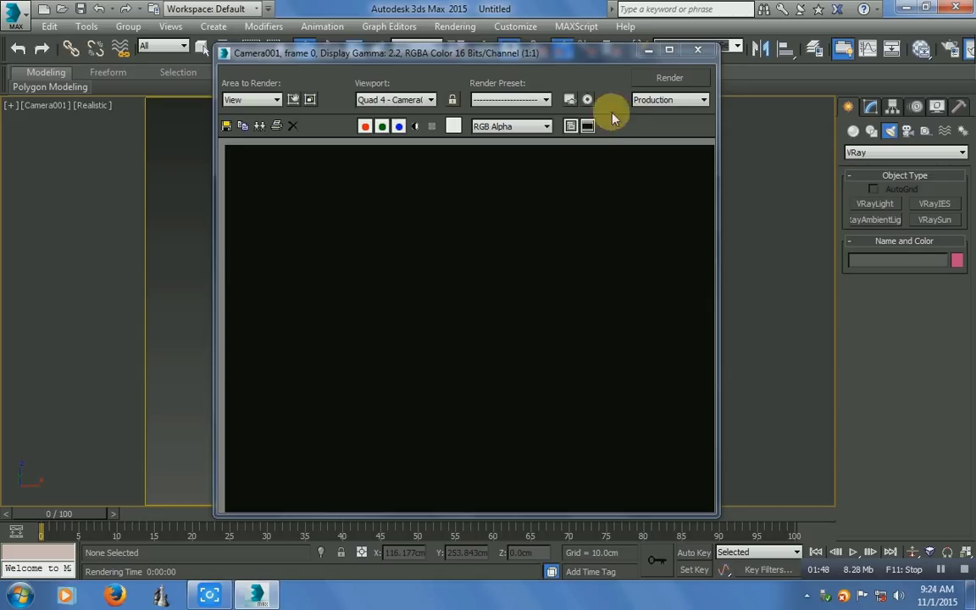
{"action": "left_click", "coordinate": [699, 52]}
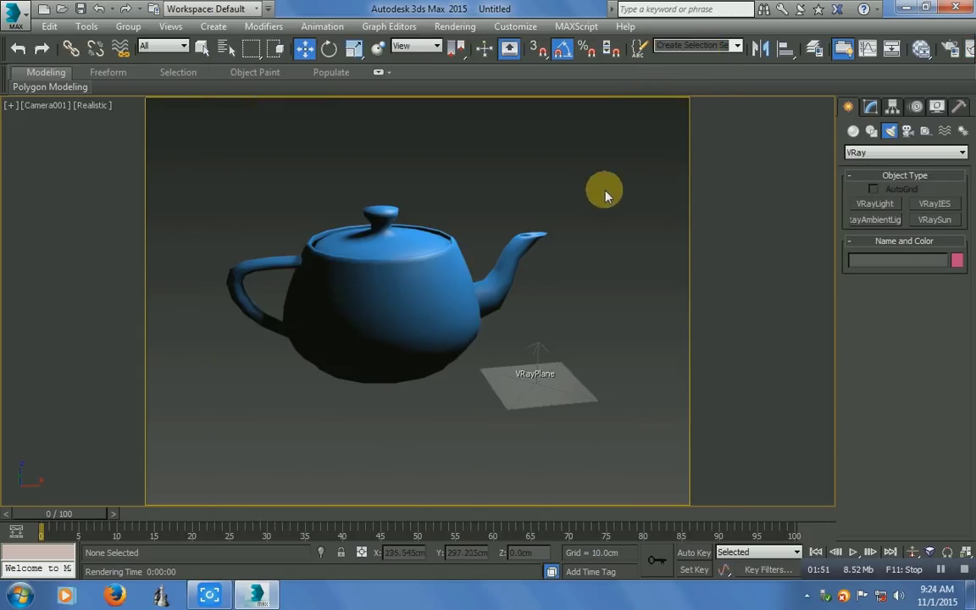
Assign V-Ray Adv 2.50.01 as the production renderer in Render Setup.
{"action": "left_click", "coordinate": [464, 29]}
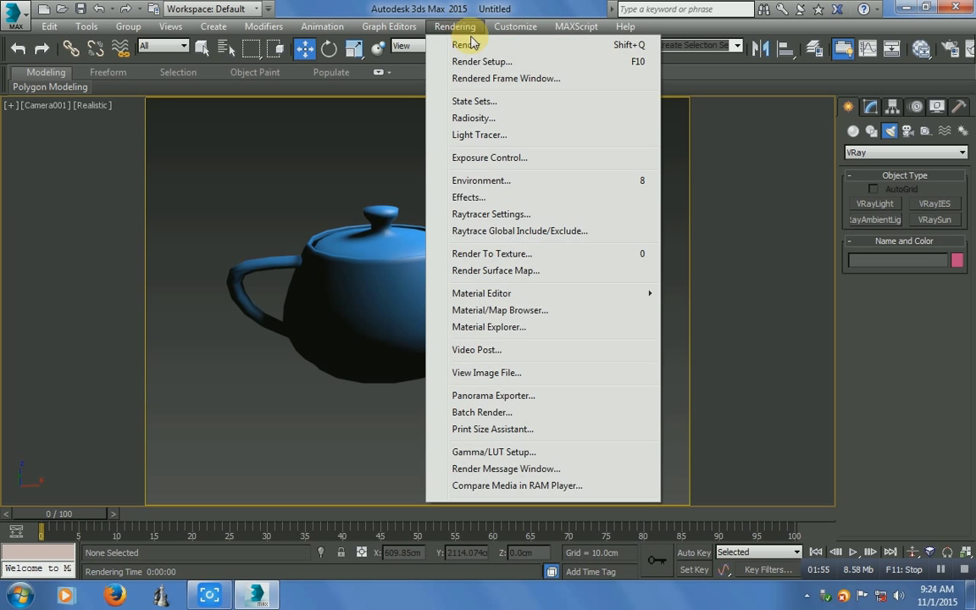
{"action": "left_click", "coordinate": [414, 61]}
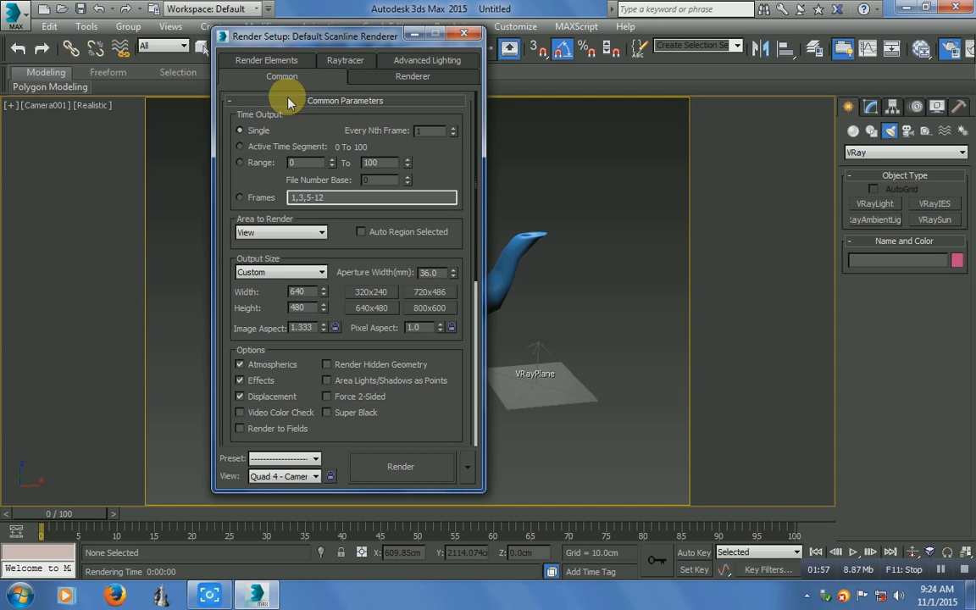
{"action": "scroll", "coordinate": [477, 226], "scroll_direction": "down", "scroll_amount": 2}
{"action": "scroll", "coordinate": [477, 225], "scroll_direction": "down", "scroll_amount": 8}
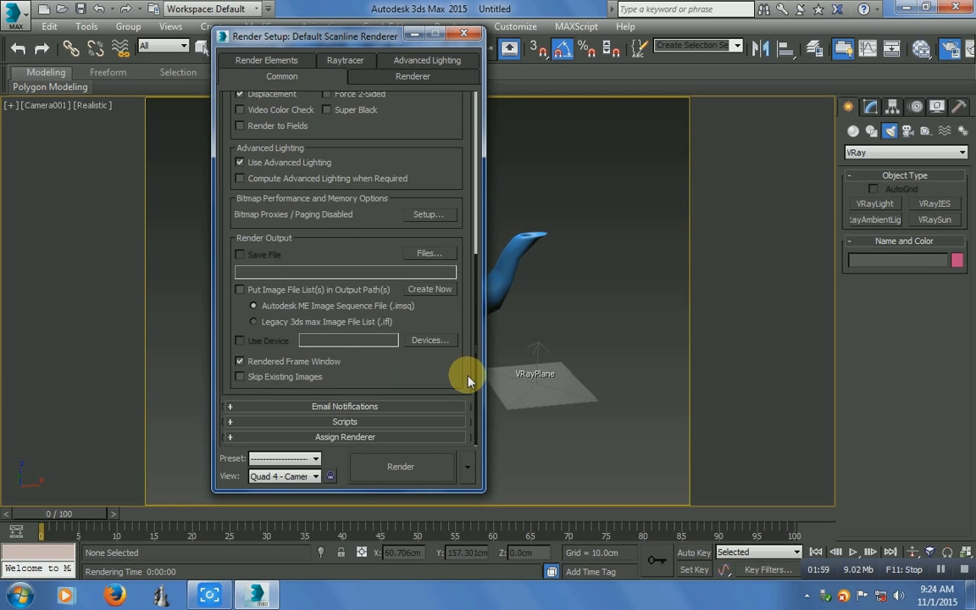
{"action": "left_click", "coordinate": [345, 437]}
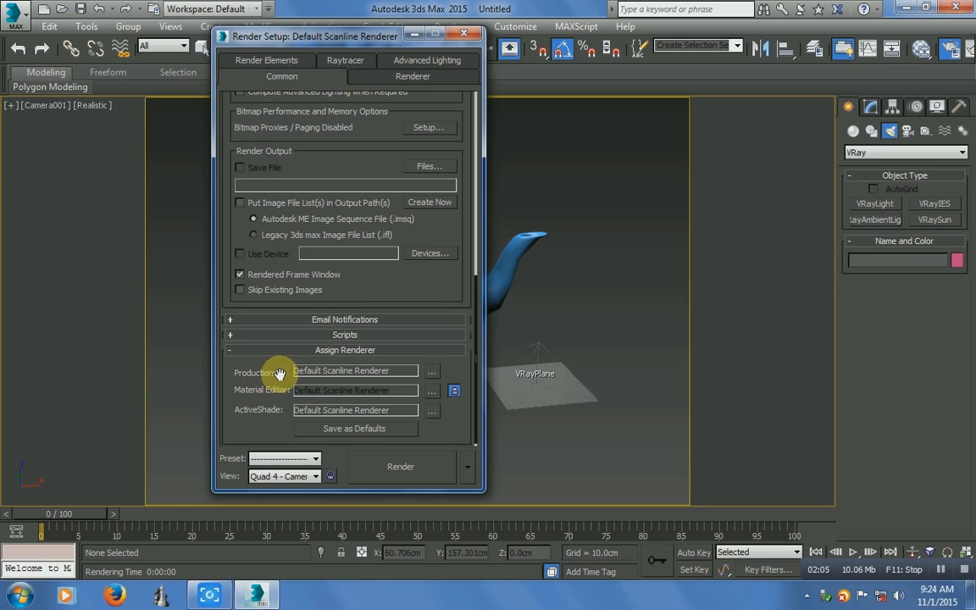
{"action": "left_click", "coordinate": [432, 375]}
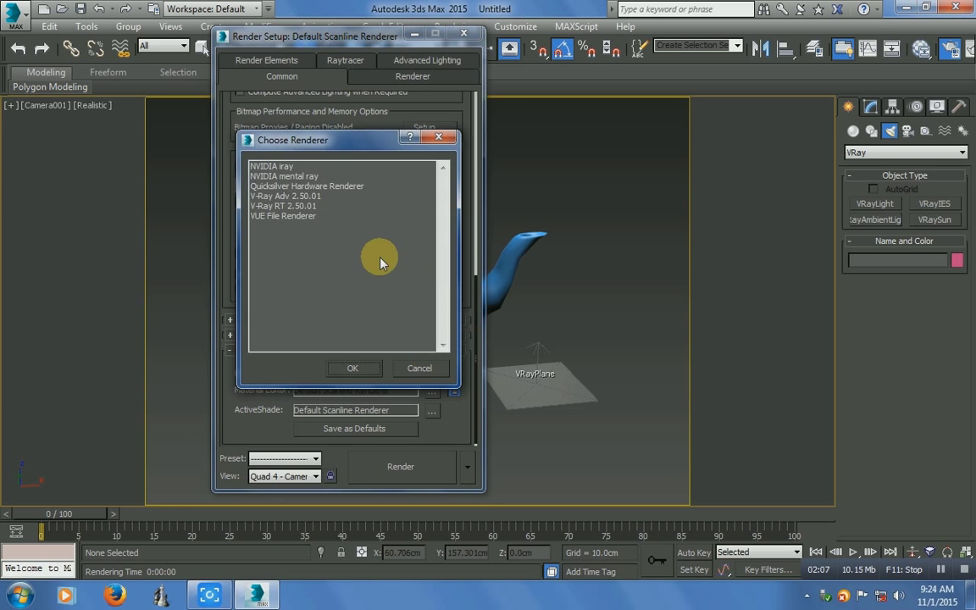
{"action": "left_click", "coordinate": [288, 195]}
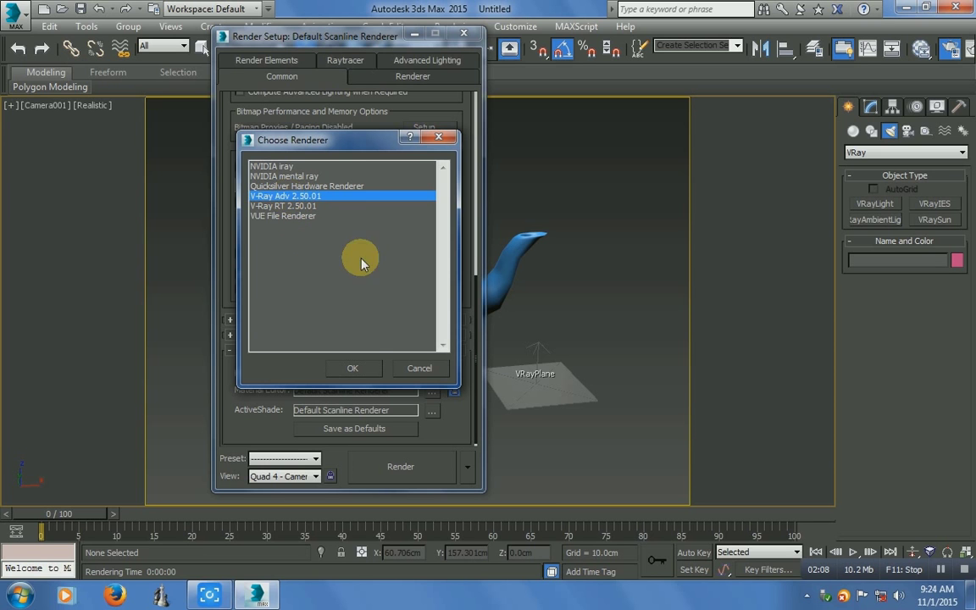
{"action": "left_click", "coordinate": [353, 368]}
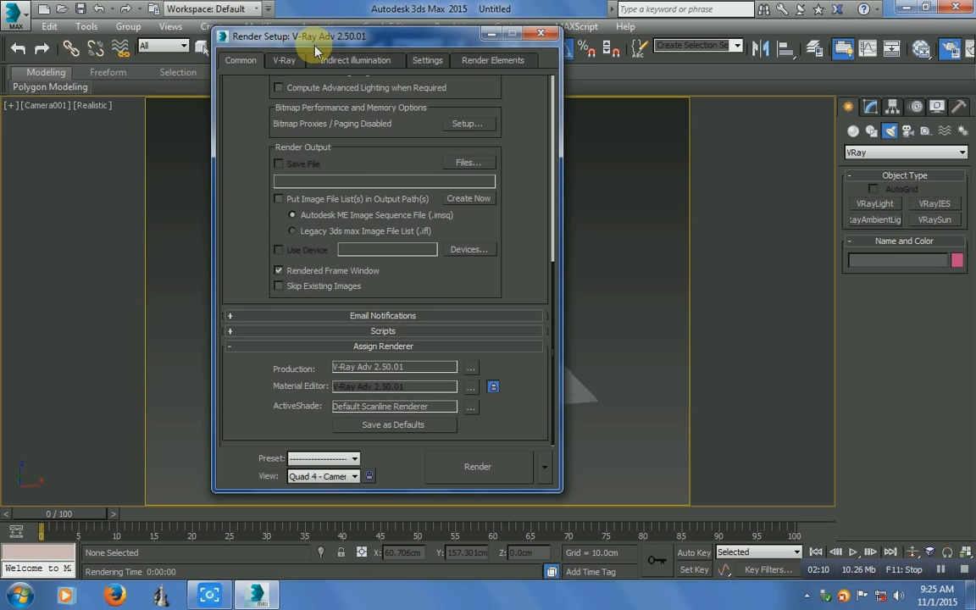
In the V-Ray Global switches, turn default lights off.
{"action": "left_click", "coordinate": [291, 62]}
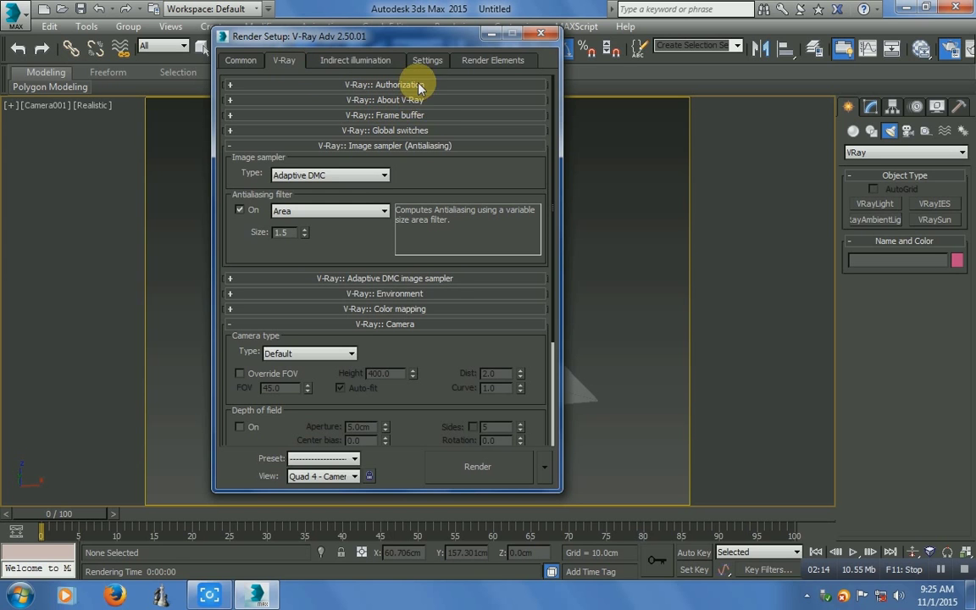
{"action": "left_click", "coordinate": [421, 132]}
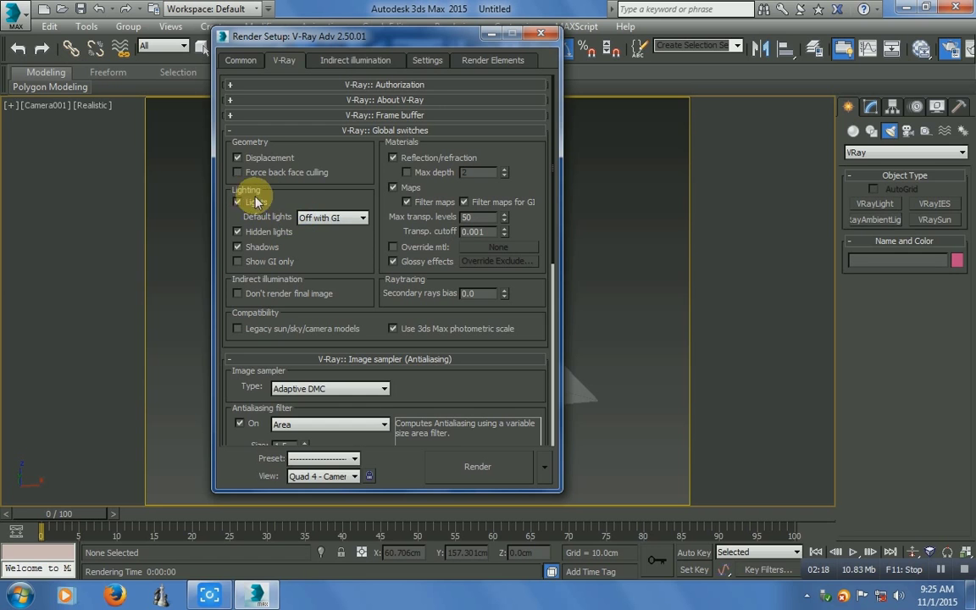
{"action": "left_click", "coordinate": [337, 218]}
{"action": "left_click", "coordinate": [318, 212]}
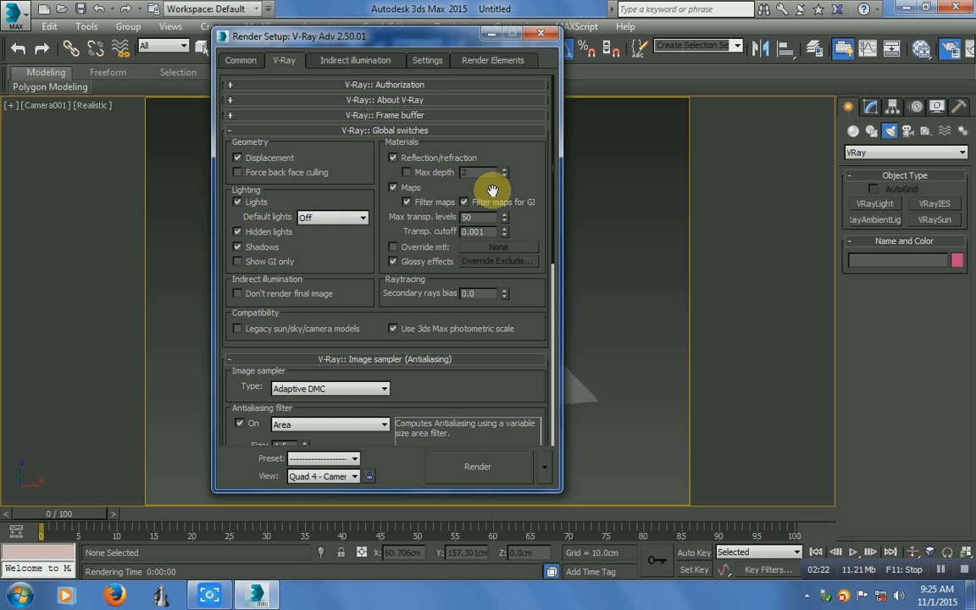
Turn on the GI skylight environment override in the V-Ray environment settings.
{"action": "scroll", "coordinate": [547, 229], "scroll_direction": "down", "scroll_amount": 3}
{"action": "scroll", "coordinate": [546, 229], "scroll_direction": "down", "scroll_amount": 5}
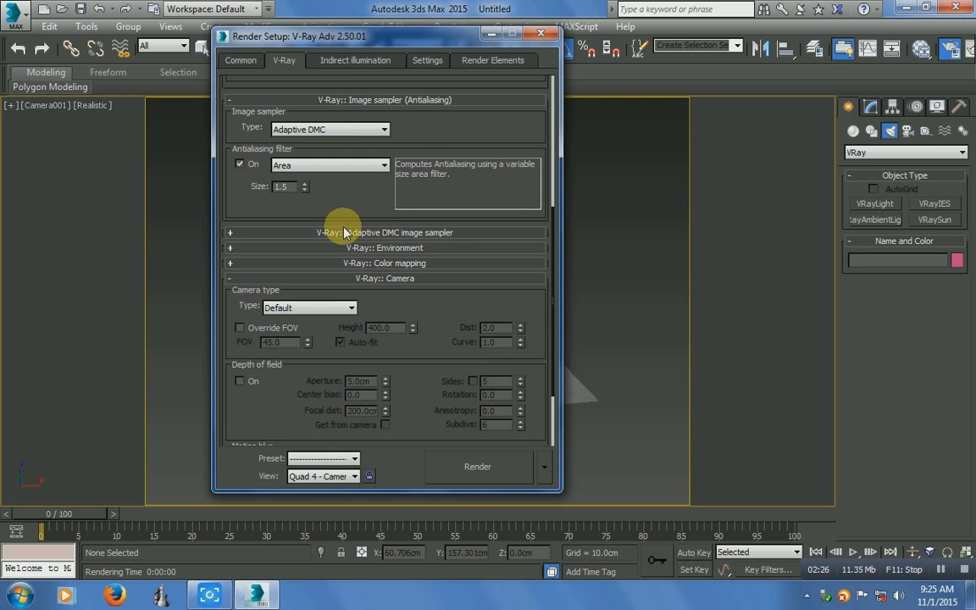
{"action": "left_click", "coordinate": [429, 235]}
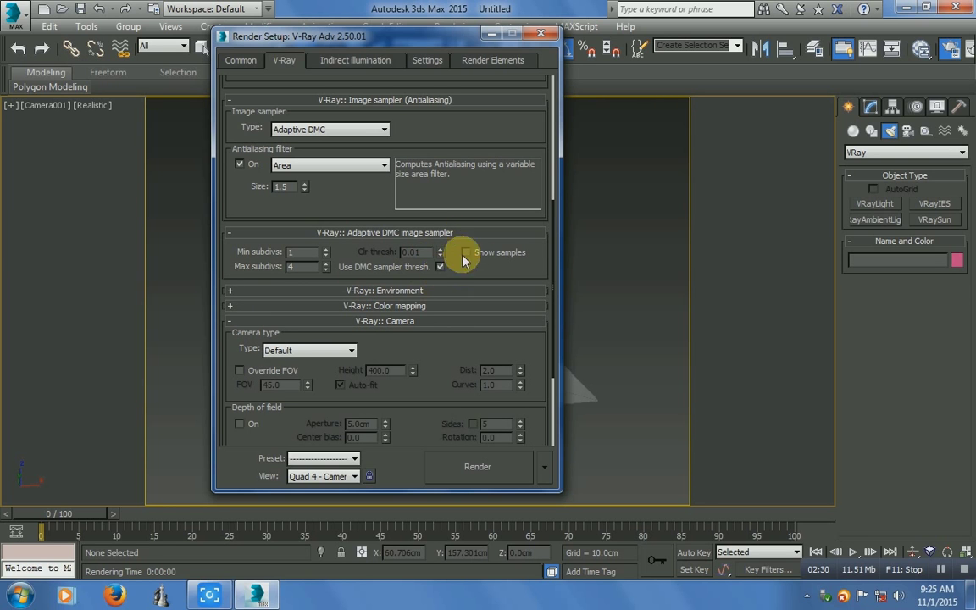
{"action": "left_click", "coordinate": [438, 232]}
{"action": "left_click", "coordinate": [394, 247]}
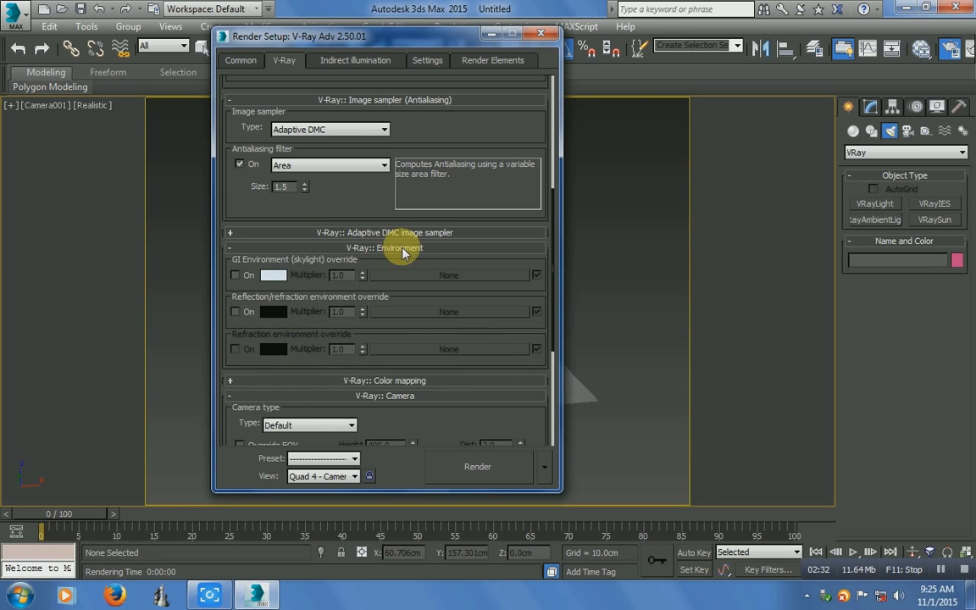
{"action": "left_click", "coordinate": [236, 275]}
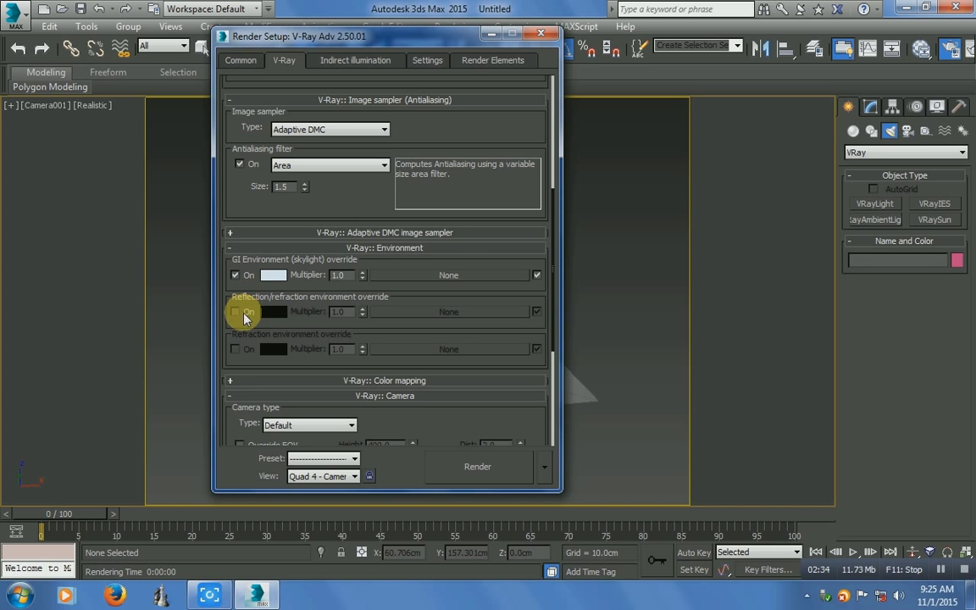
{"action": "left_click", "coordinate": [442, 247]}
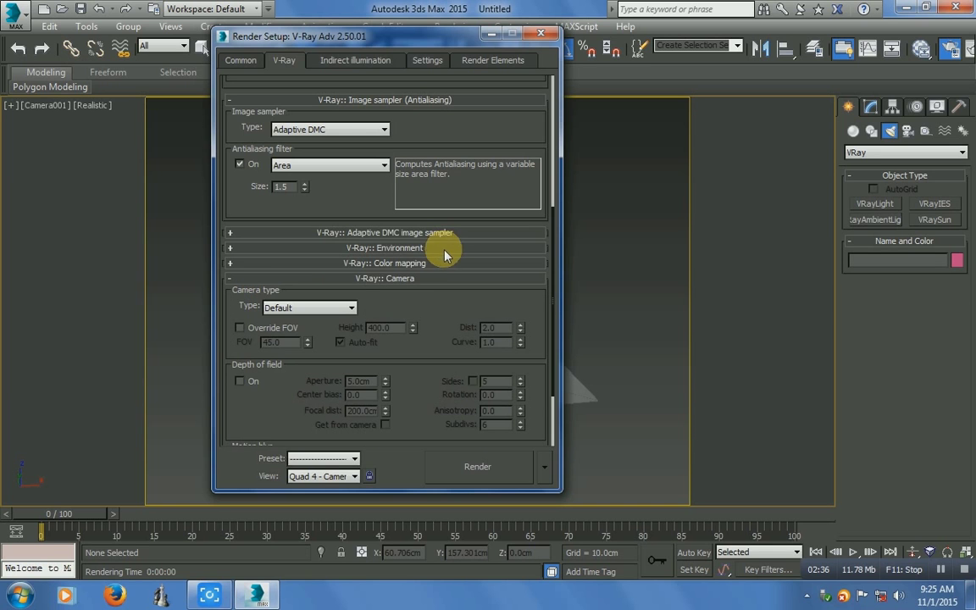
Set colour mapping type to Exponential with Sub-pixel mapping enabled.
{"action": "left_click", "coordinate": [415, 263]}
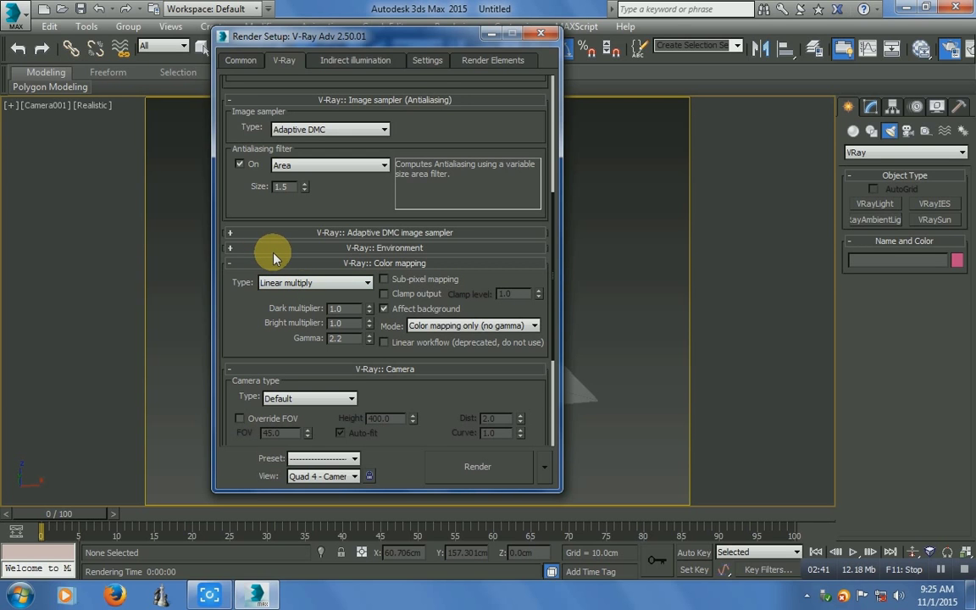
{"action": "left_click", "coordinate": [305, 285]}
{"action": "left_click", "coordinate": [299, 284]}
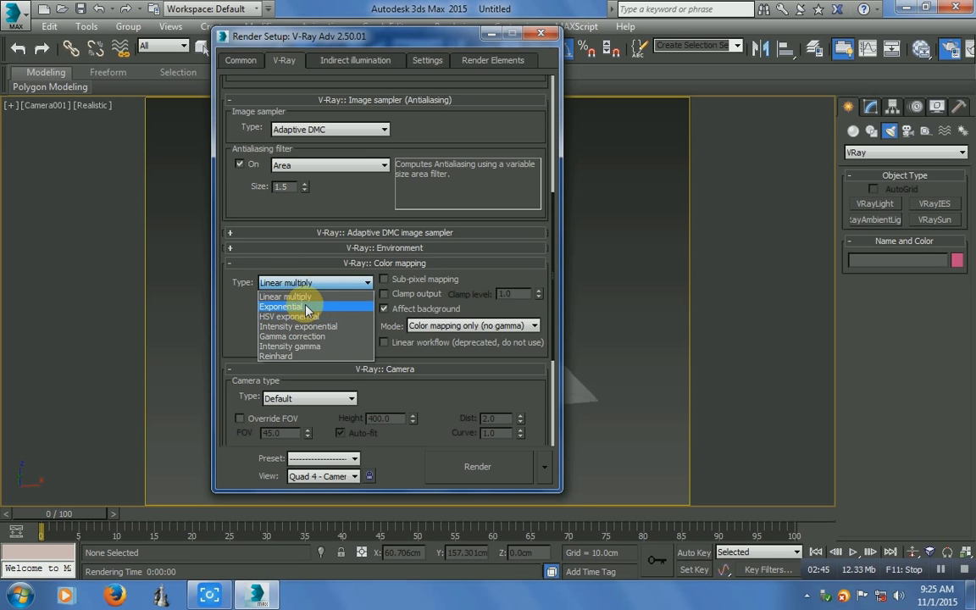
{"action": "left_click", "coordinate": [307, 309]}
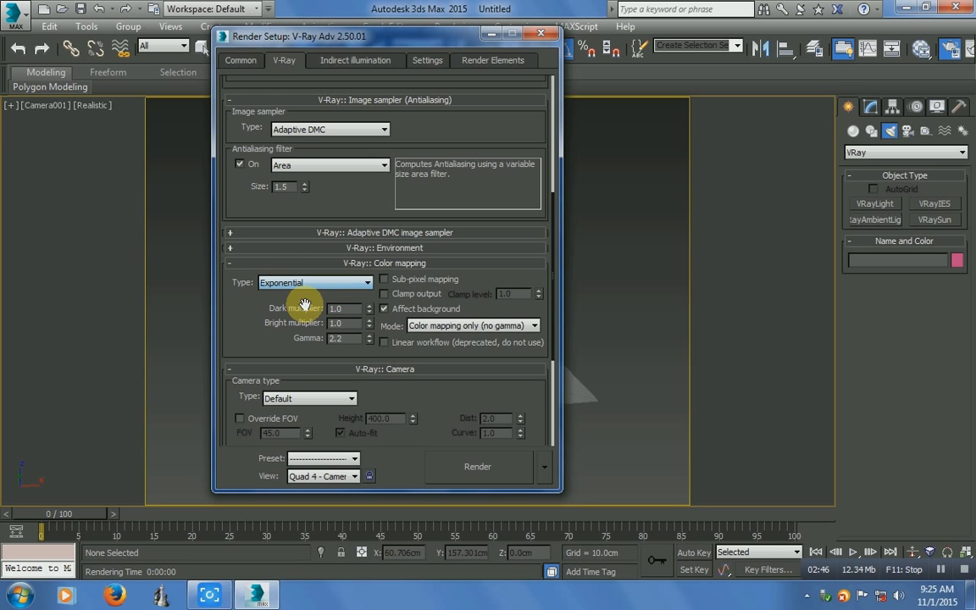
{"action": "left_click", "coordinate": [384, 280]}
{"action": "left_click", "coordinate": [410, 265]}
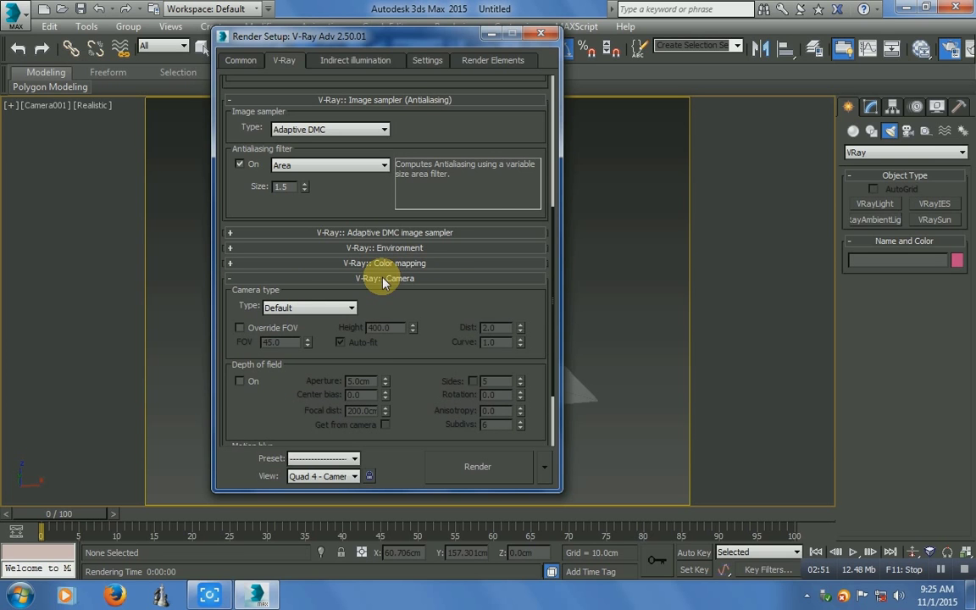
{"action": "left_click", "coordinate": [403, 265]}
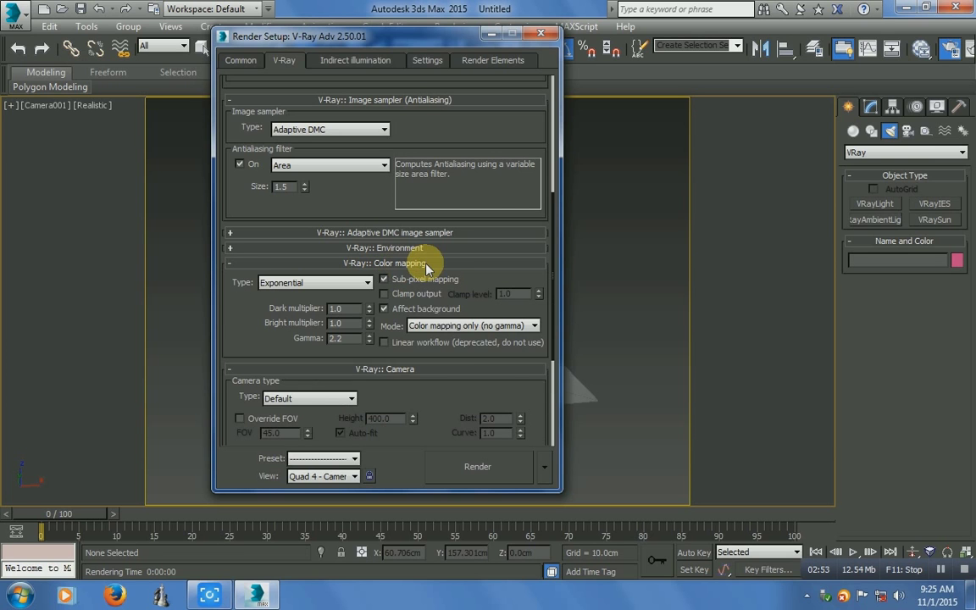
{"action": "left_click", "coordinate": [426, 265]}
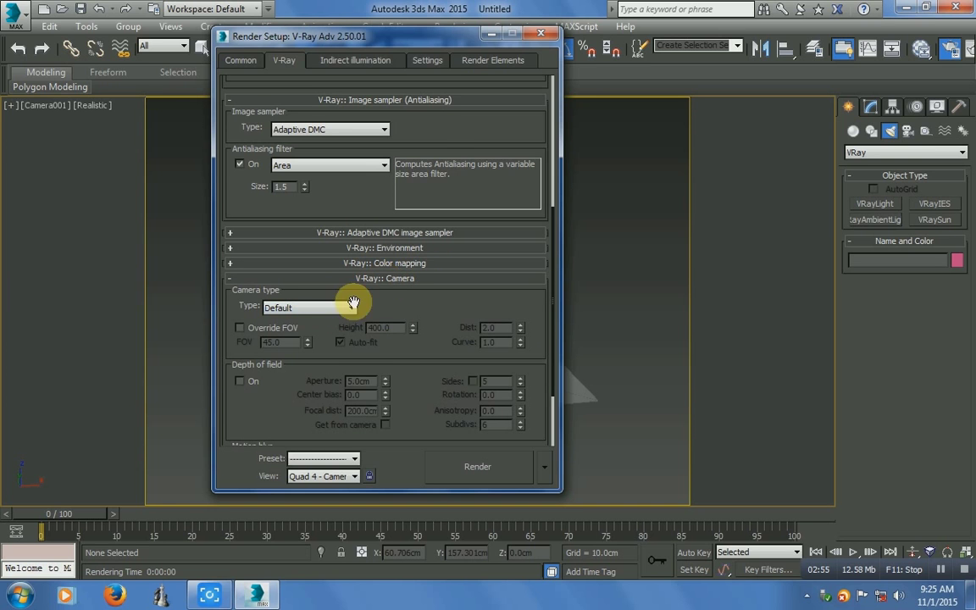
{"action": "scroll", "coordinate": [392, 277], "scroll_direction": "up", "scroll_amount": 3}
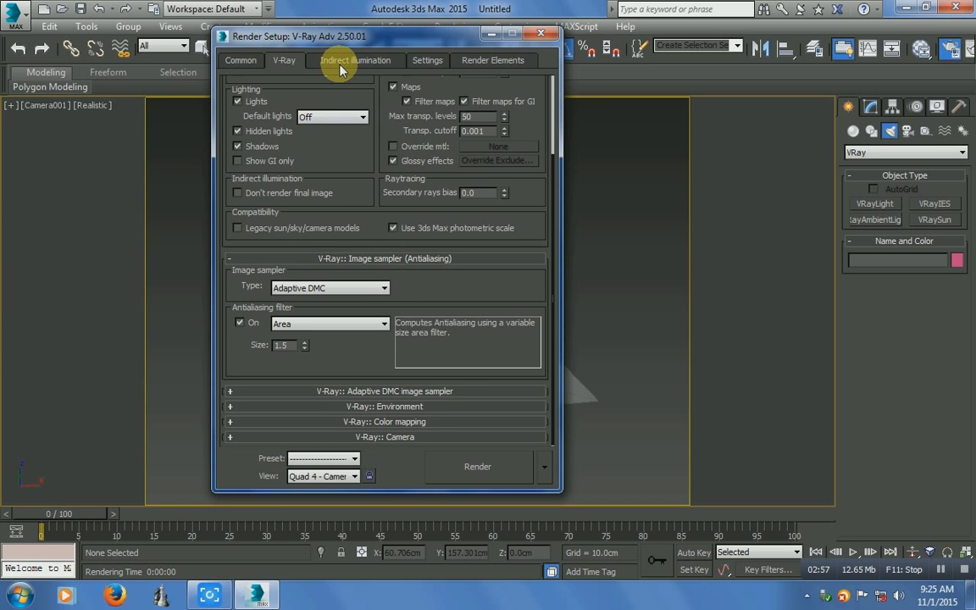
{"action": "left_click", "coordinate": [340, 66]}
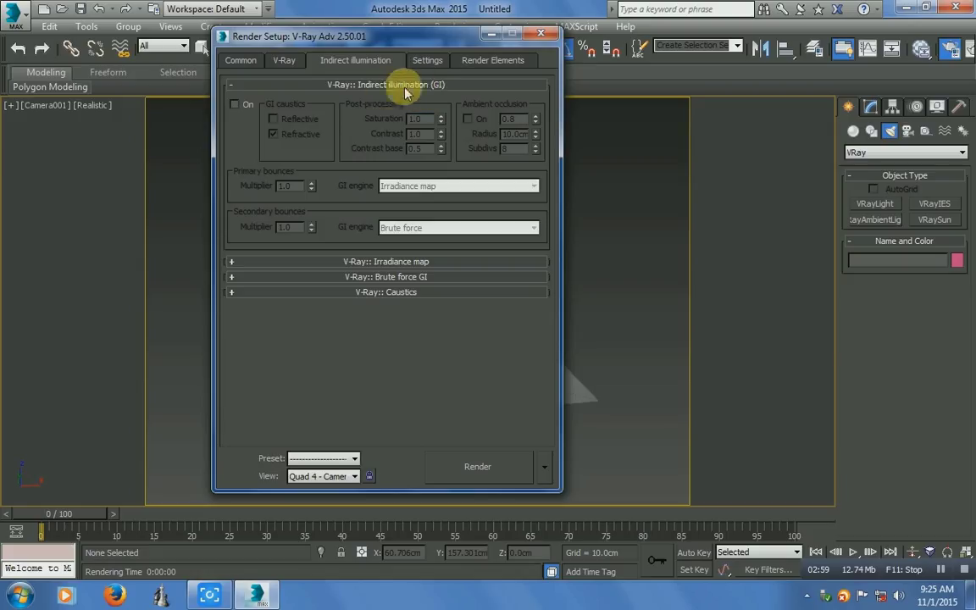
Turn on GI and ambient occlusion, with Light cache as the secondary bounces engine.
{"action": "left_click", "coordinate": [235, 104]}
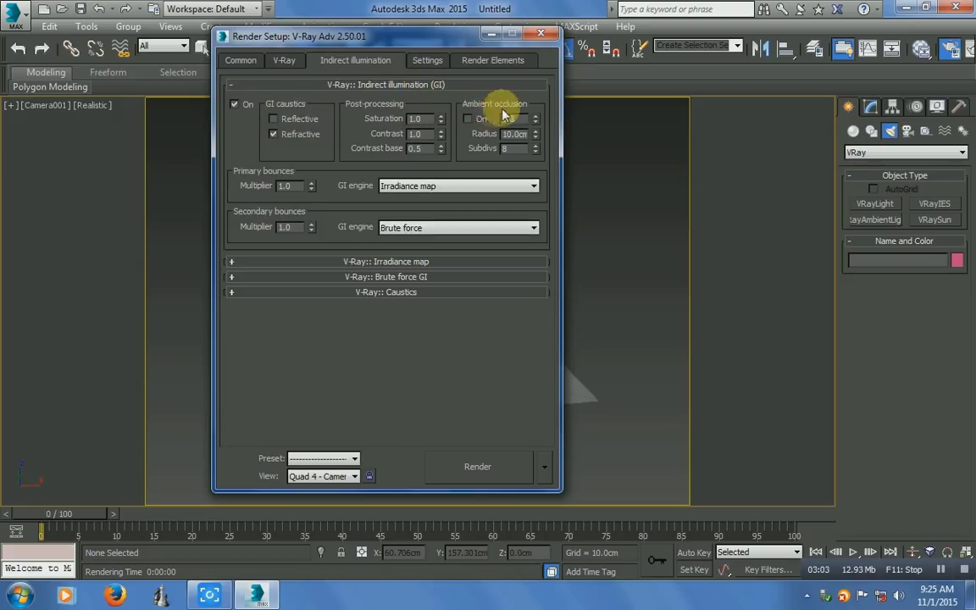
{"action": "left_click", "coordinate": [468, 120]}
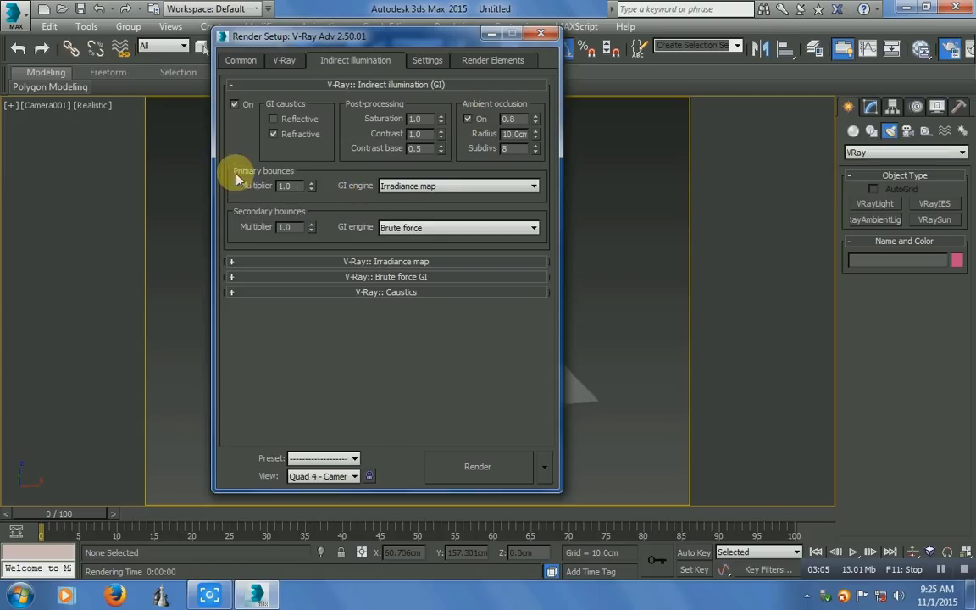
{"action": "left_click", "coordinate": [442, 187]}
{"action": "left_click", "coordinate": [434, 228]}
{"action": "left_click", "coordinate": [427, 270]}
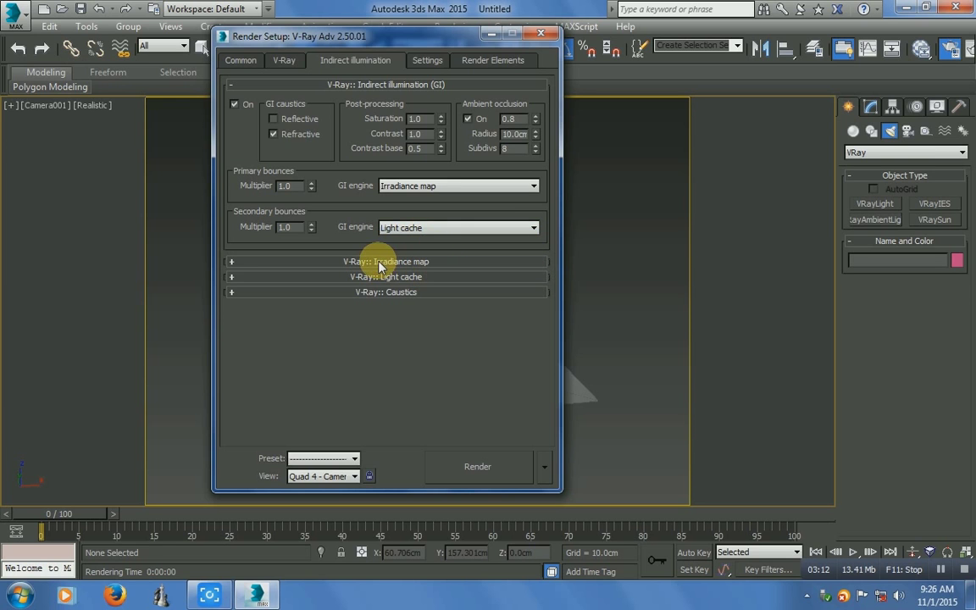
Set the Irradiance map preset to Very low.
{"action": "left_click", "coordinate": [426, 261]}
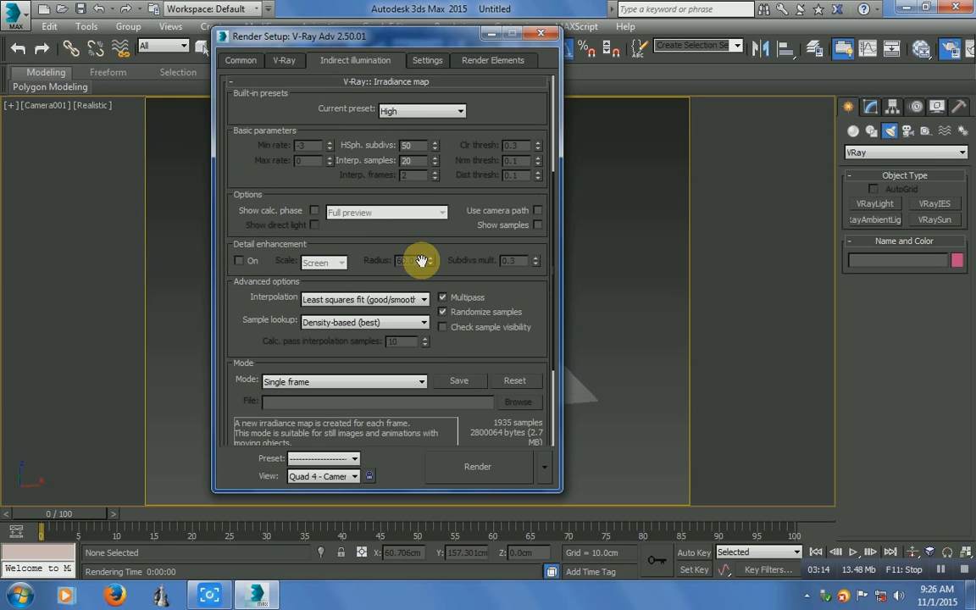
{"action": "left_click", "coordinate": [406, 118]}
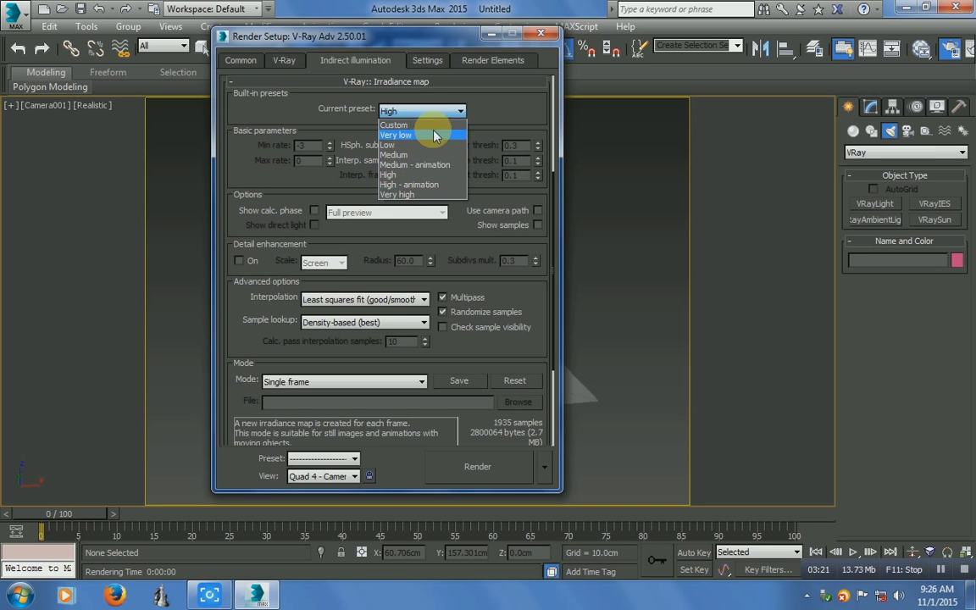
{"action": "left_click", "coordinate": [431, 135]}
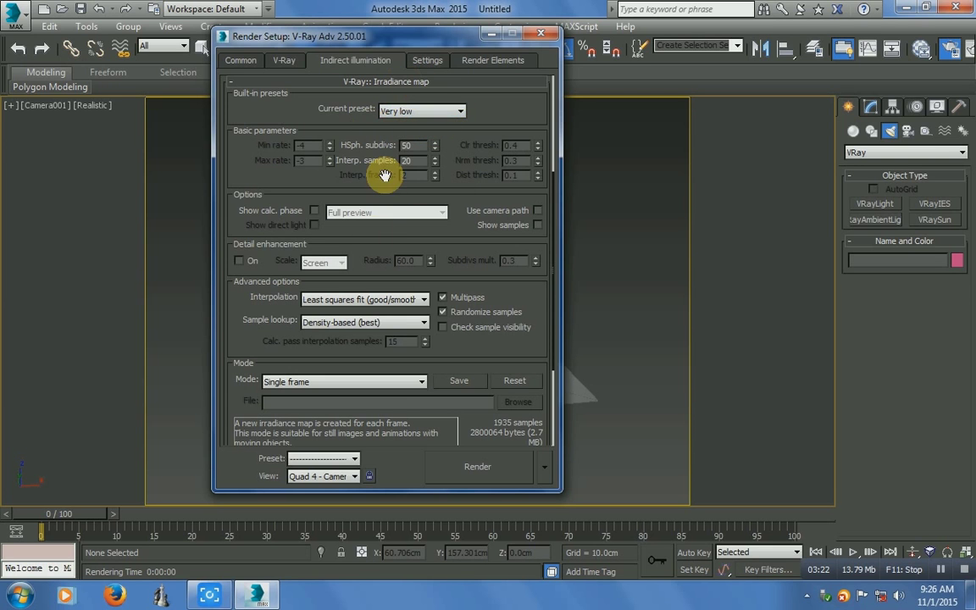
{"action": "left_click", "coordinate": [391, 84]}
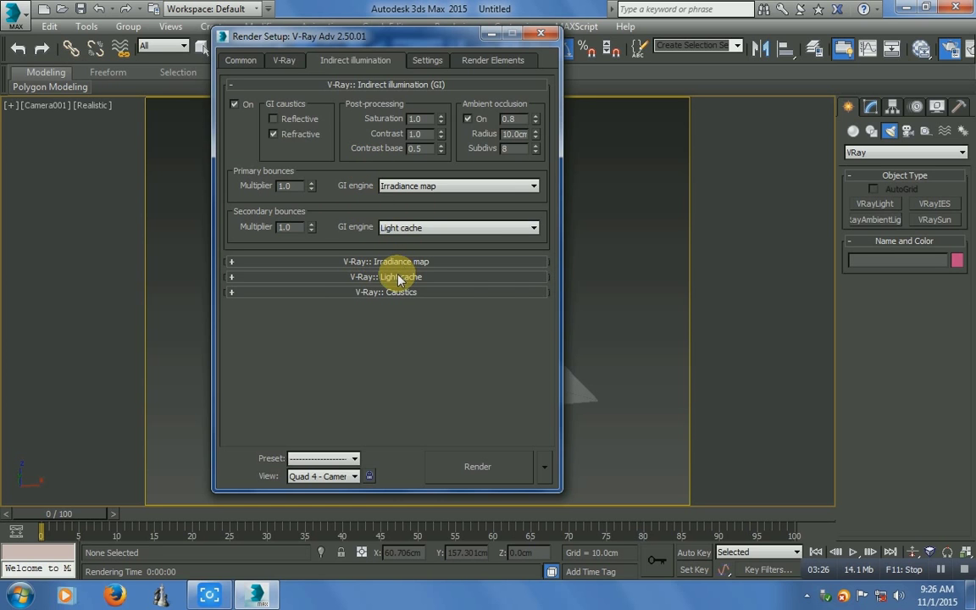
Enable Show calc. phase for the Light cache and close Render Setup.
{"action": "left_click", "coordinate": [365, 276]}
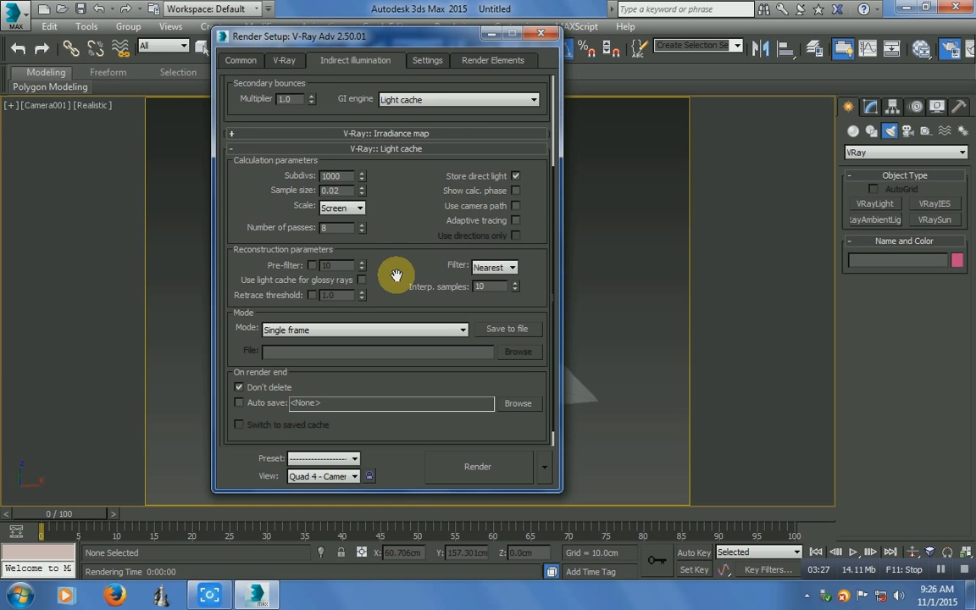
{"action": "left_click", "coordinate": [516, 192]}
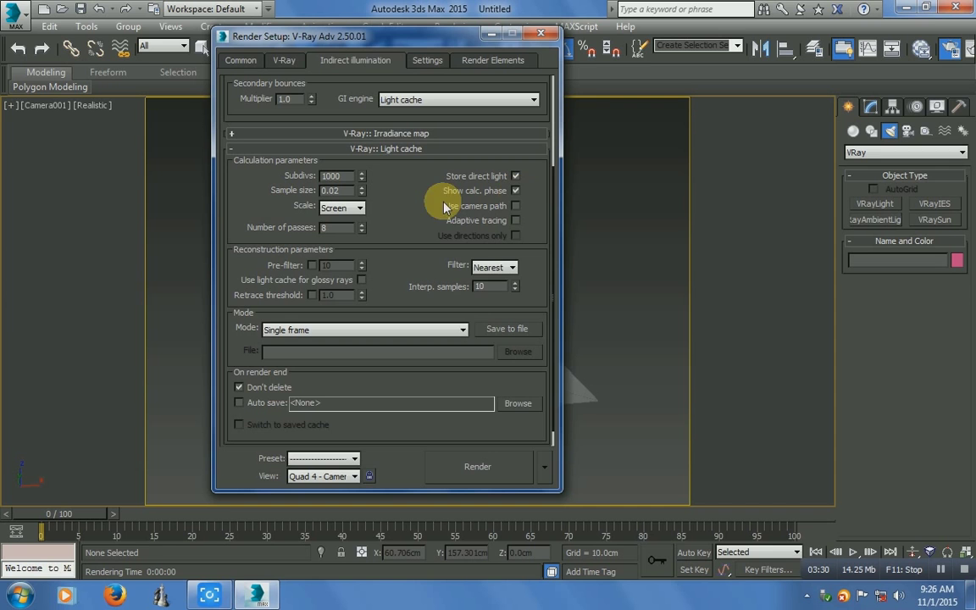
{"action": "scroll", "coordinate": [551, 201], "scroll_direction": "down", "scroll_amount": 1}
{"action": "scroll", "coordinate": [549, 191], "scroll_direction": "up", "scroll_amount": 5}
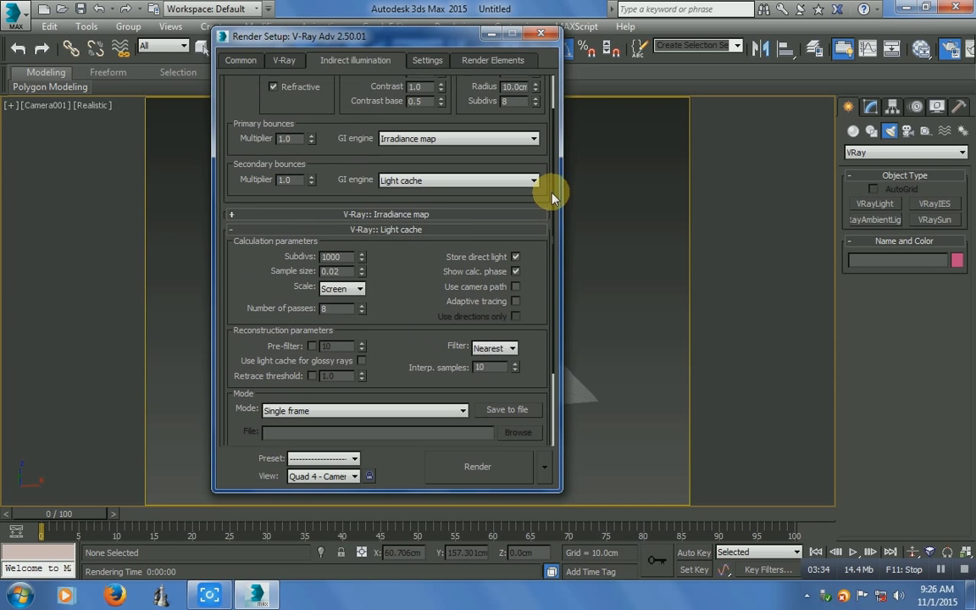
{"action": "left_click", "coordinate": [447, 229]}
{"action": "left_click", "coordinate": [540, 33]}
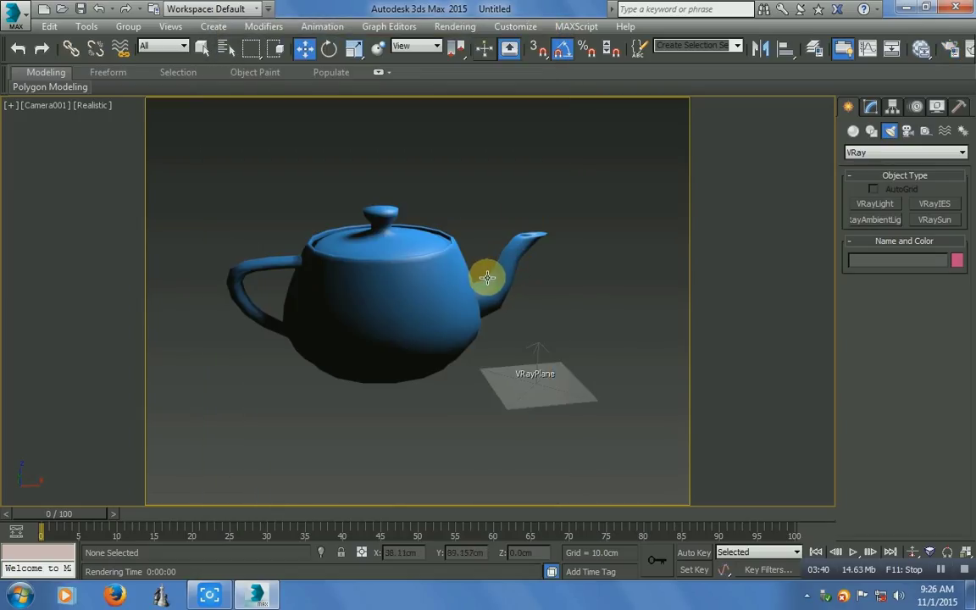
Render the camera view with V-Ray and zoom into the frame buffer to inspect the teapot.
{"action": "key", "text": "shift+q"}
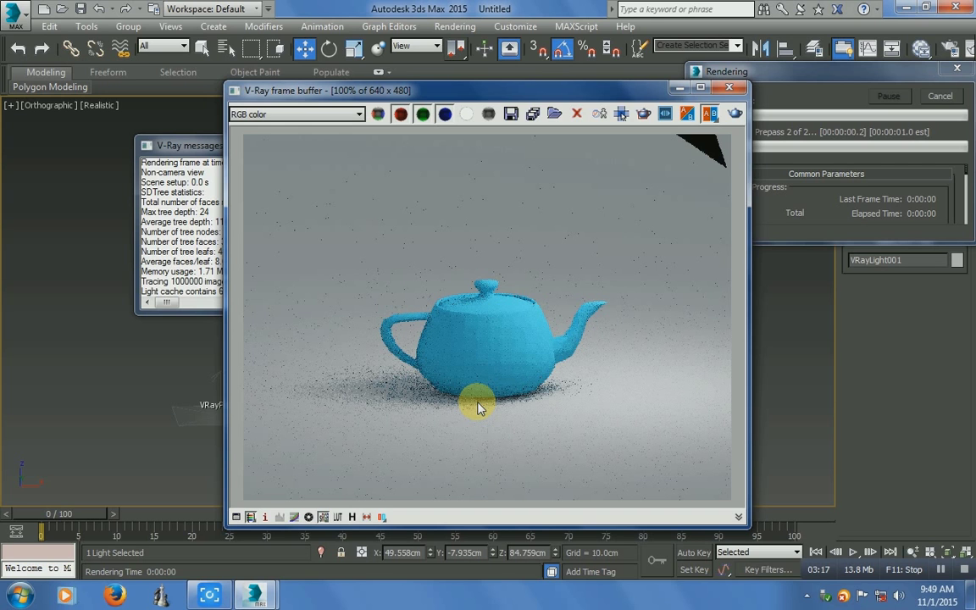
{"action": "scroll", "coordinate": [477, 408], "scroll_direction": "up", "scroll_amount": 1}
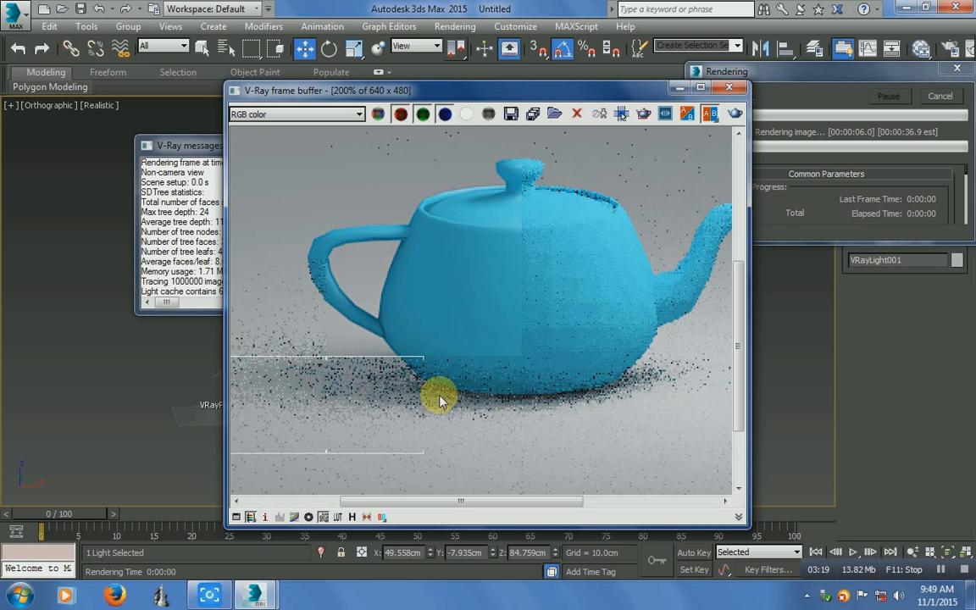
{"action": "middle_click_drag", "start_coordinate": [439, 394], "coordinate": [453, 366]}
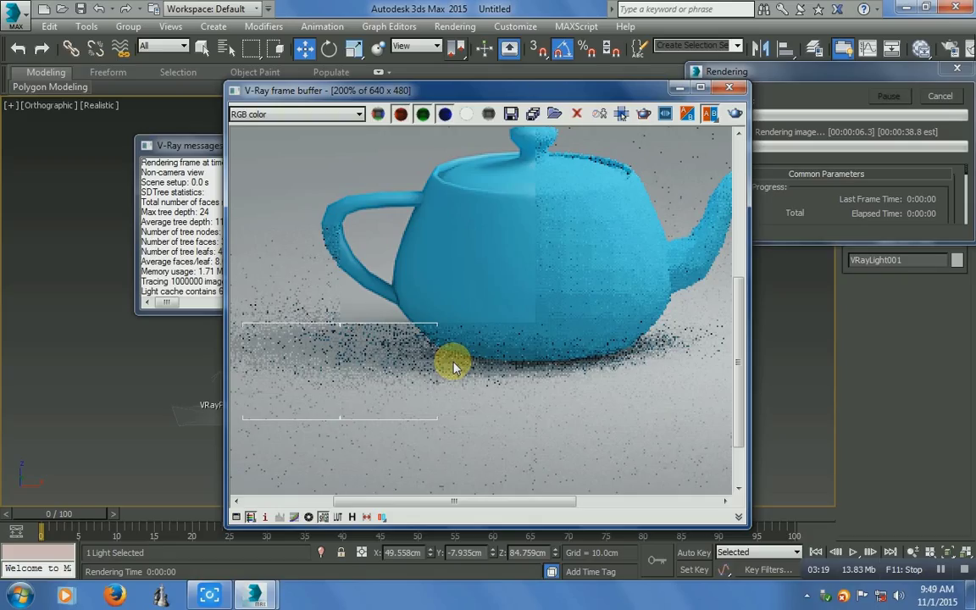
{"action": "scroll", "coordinate": [634, 300], "scroll_direction": "down", "scroll_amount": 1}
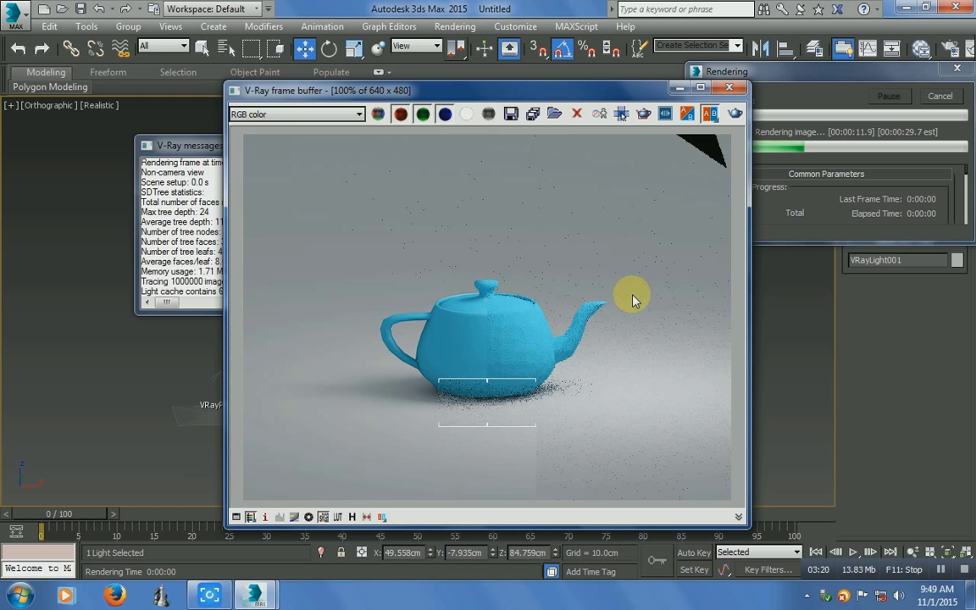